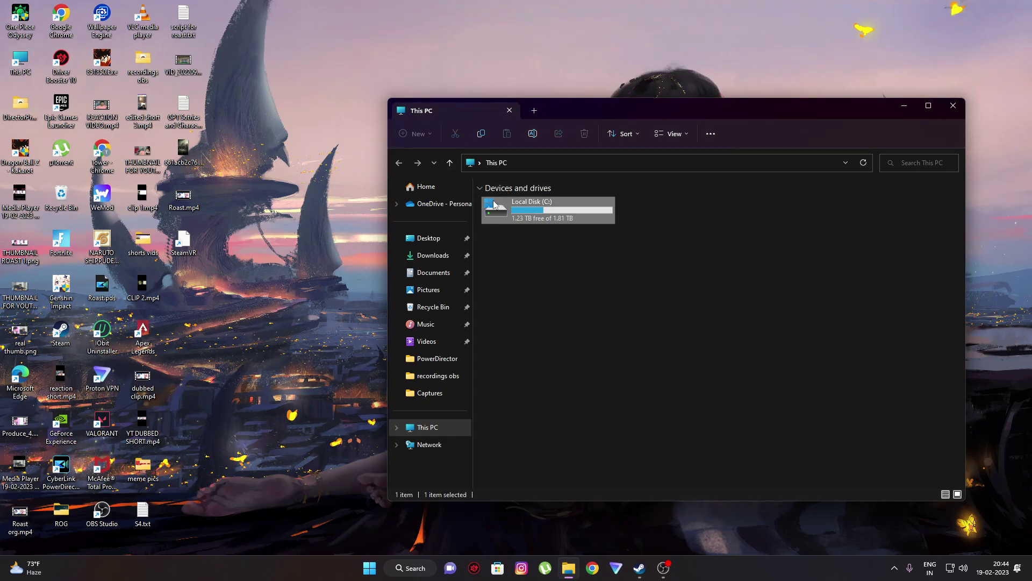
# - Open Local Disk (C:) and the Games folder, backing out of One Piece Odyssey
pyautogui.doubleClick(508, 208)
pyautogui.doubleClick(519, 210)
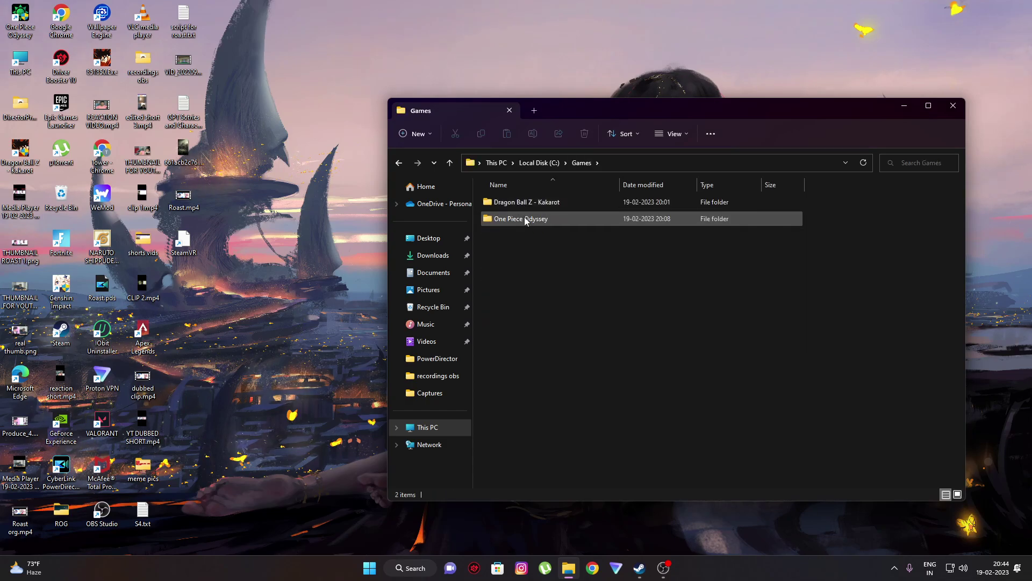
pyautogui.doubleClick(524, 219)
pyautogui.click(398, 162)
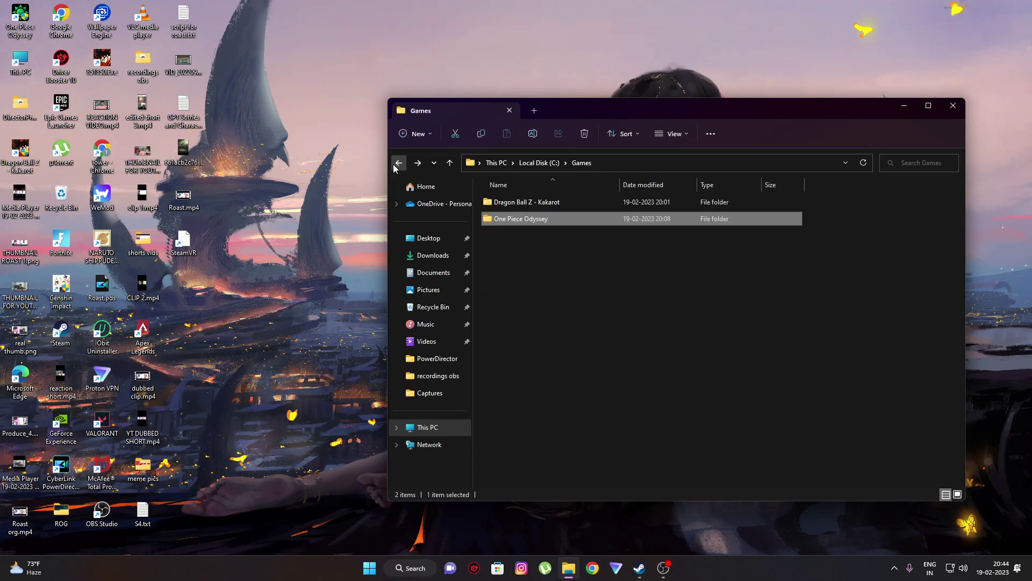
# - In the Dragon Ball Z - Kakarot folder, rename 851850.exe to AT.exe
pyautogui.click(504, 202)
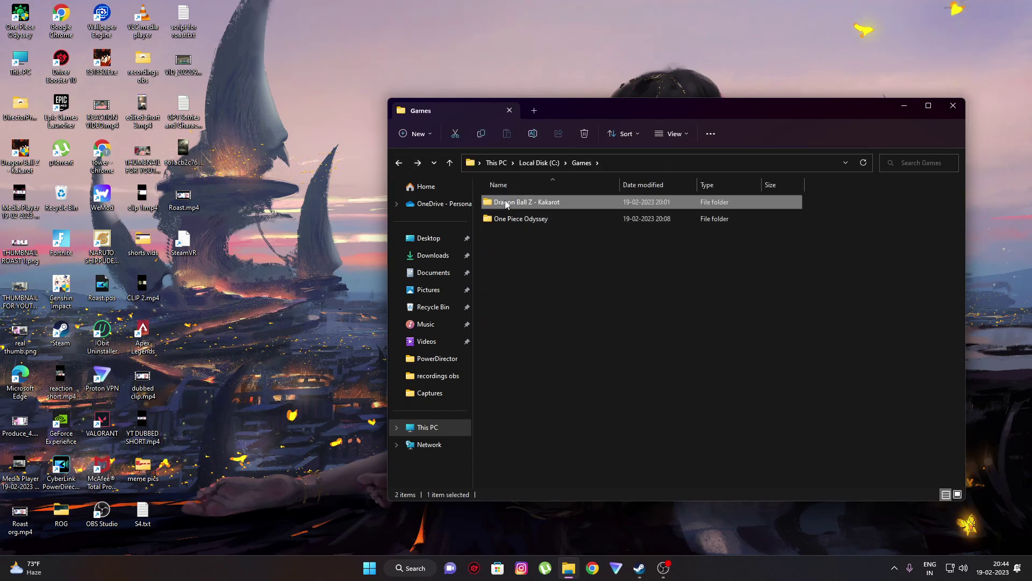
pyautogui.doubleClick(505, 204)
pyautogui.rightClick(501, 252)
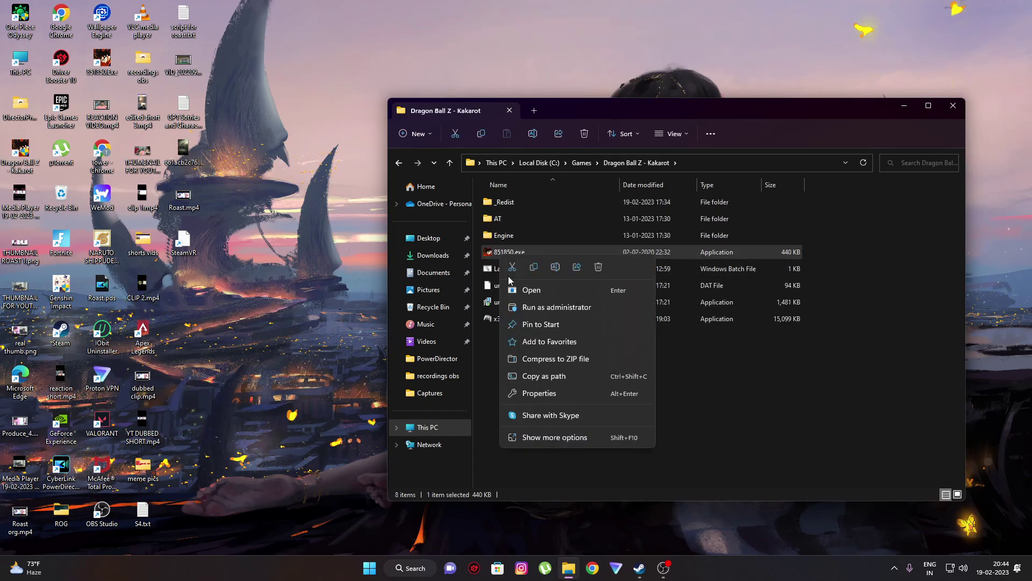
pyautogui.click(556, 267)
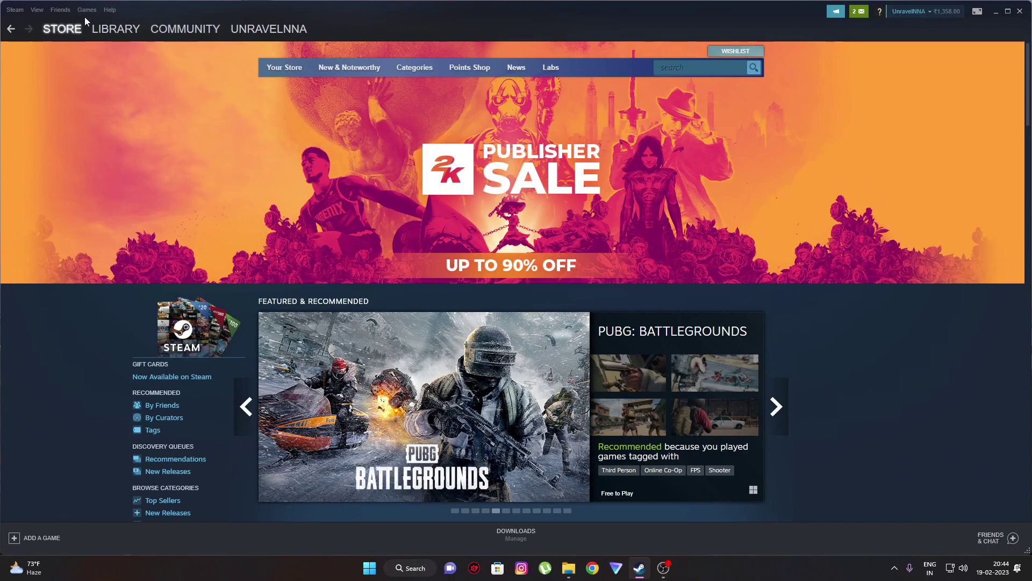
# - Browse to AT.exe via Games > Add a Non-Steam Game and add it to the library
pyautogui.click(85, 11)
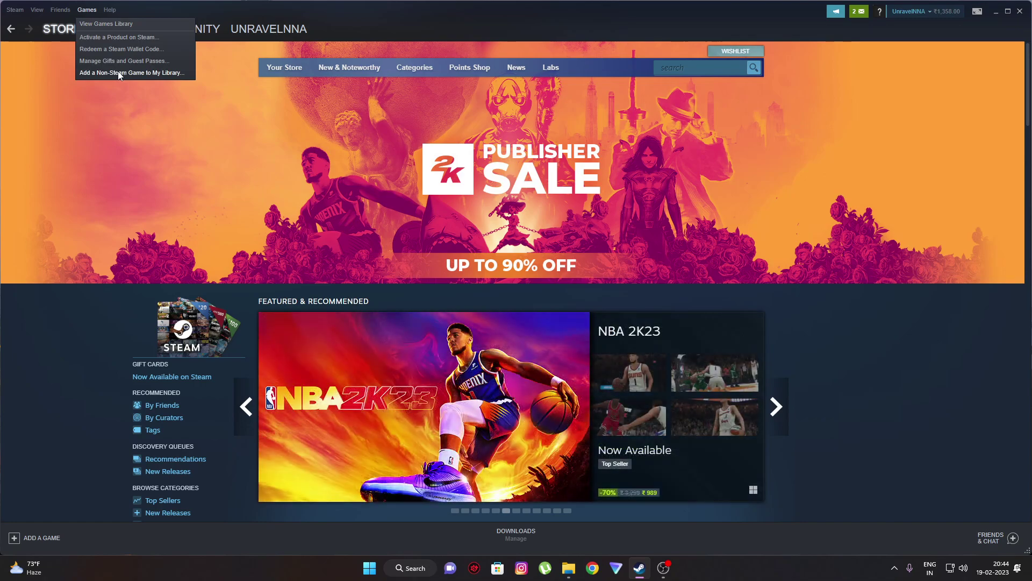
pyautogui.click(119, 73)
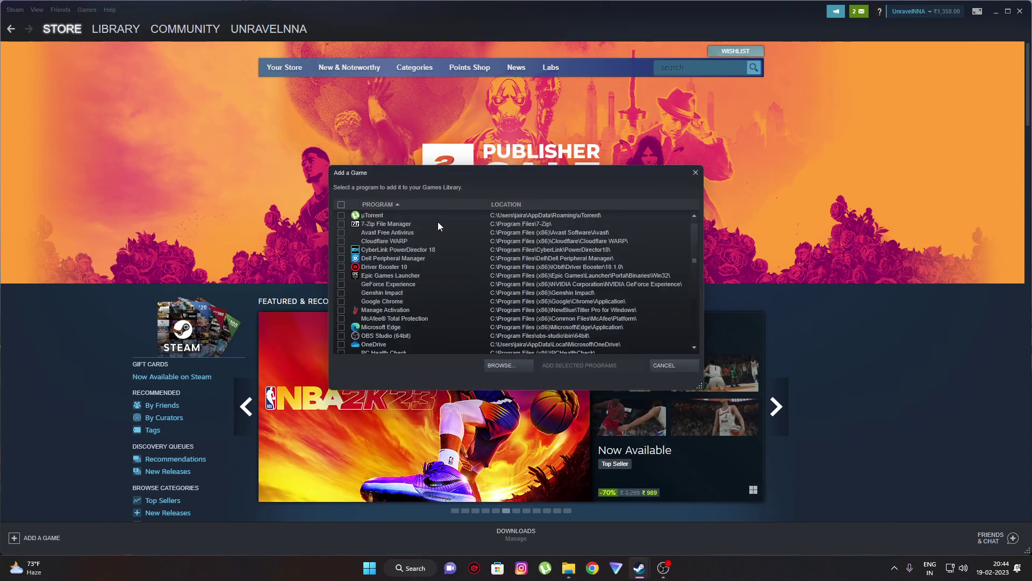
pyautogui.scroll(-3, 457, 304)
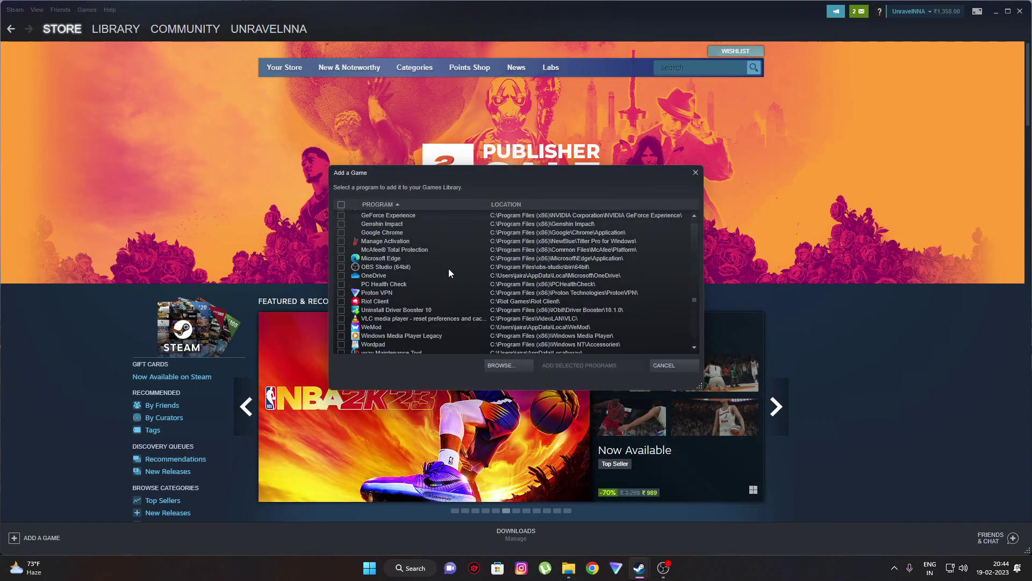
pyautogui.scroll(-1, 449, 269)
pyautogui.click(504, 362)
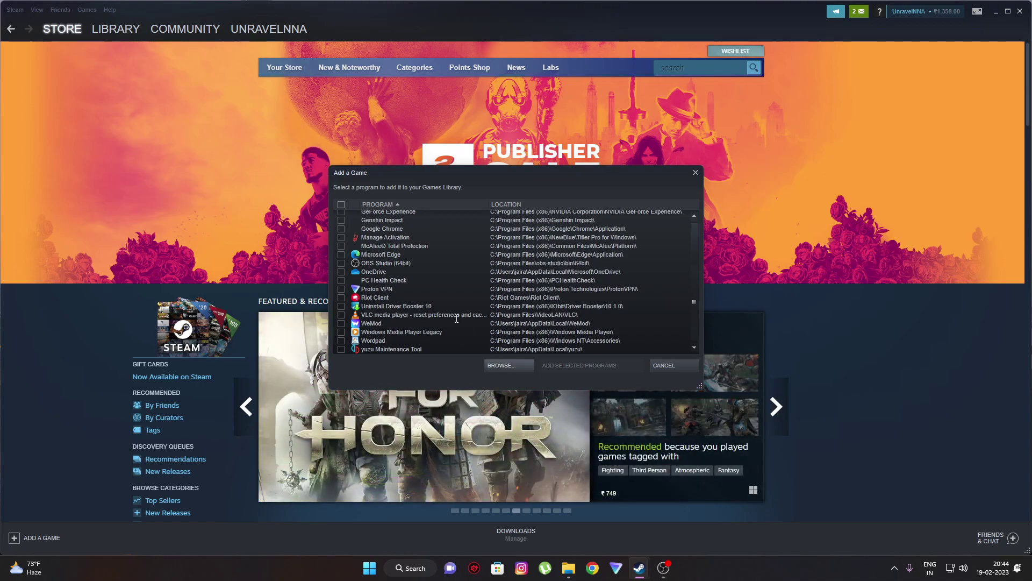
pyautogui.scroll(2, 239, 266)
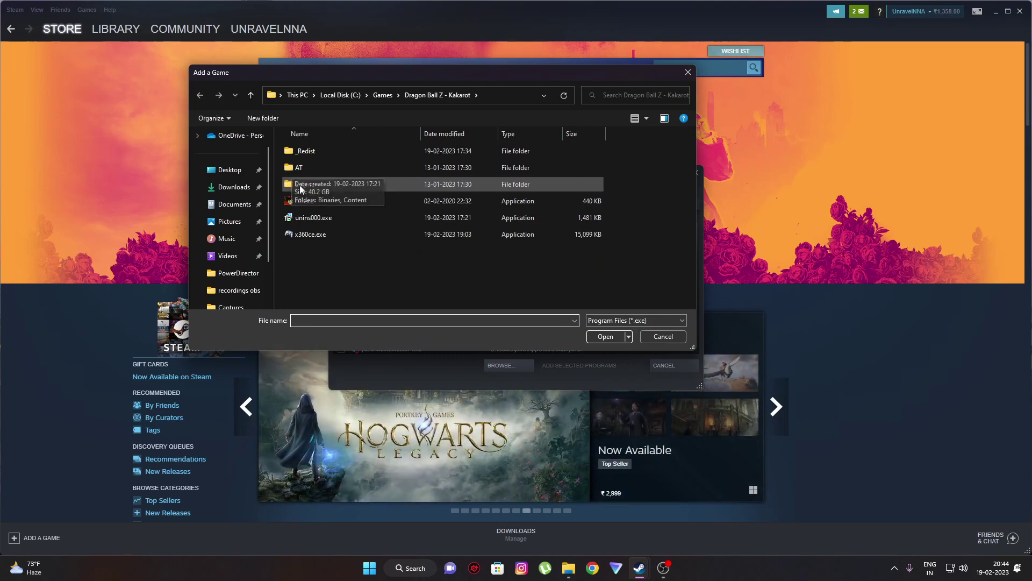
pyautogui.doubleClick(304, 201)
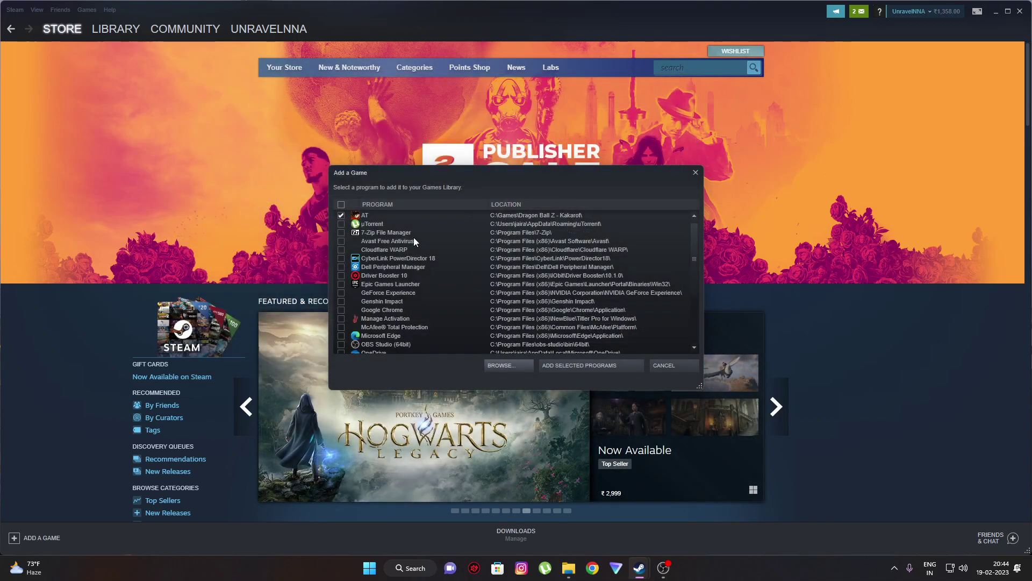
pyautogui.click(578, 368)
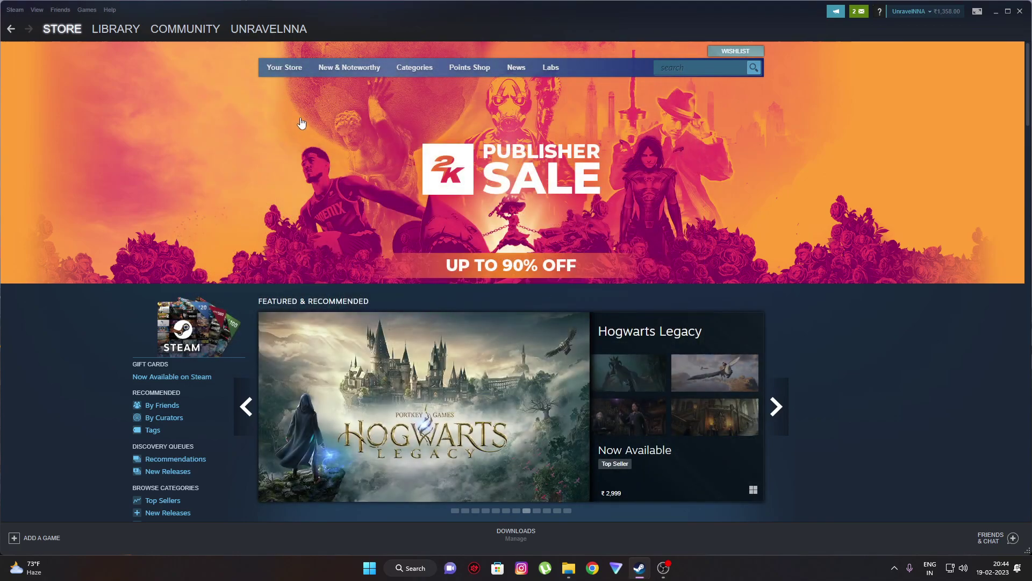
# - Launch AT from the Steam library, then close the running DRAGONBALLZKAKAROT game window
pyautogui.click(116, 29)
pyautogui.click(41, 144)
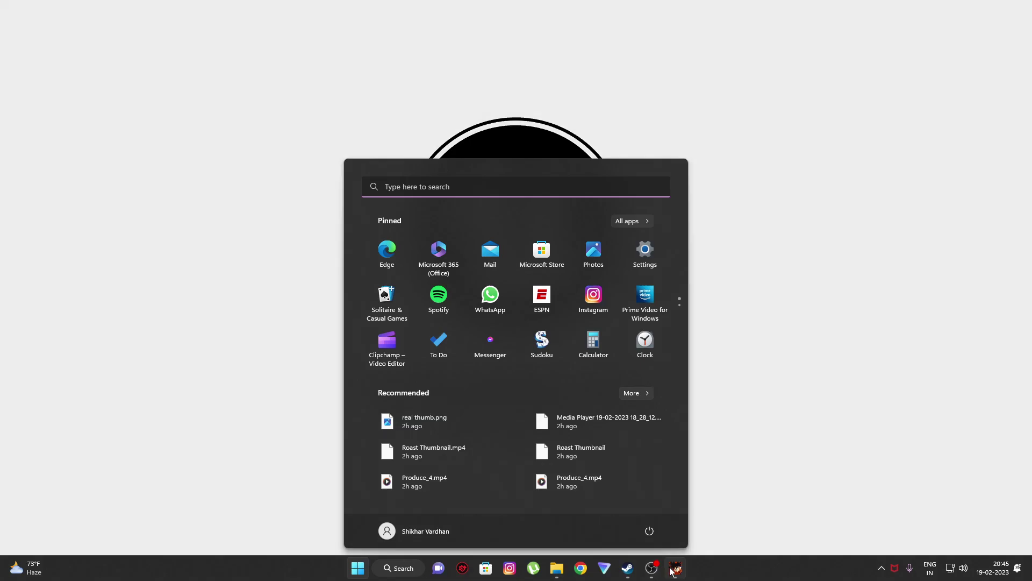
pyautogui.rightClick(675, 568)
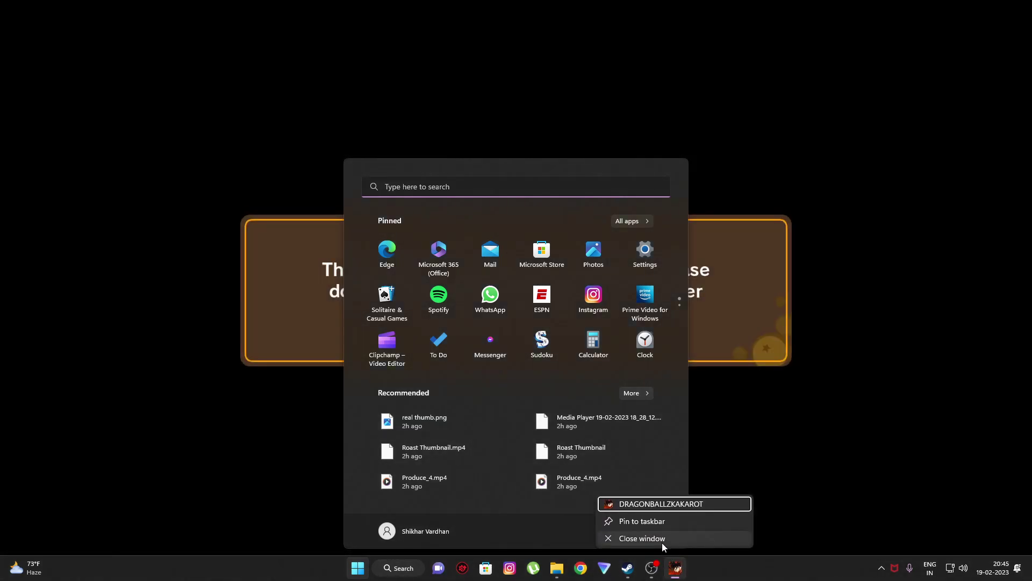
pyautogui.click(661, 538)
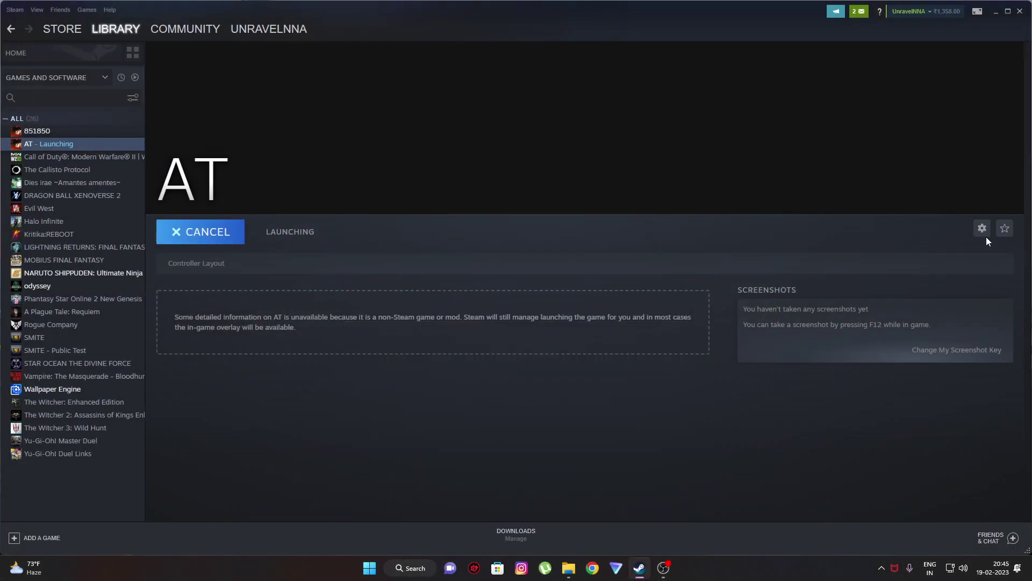
# - Set AT's controller override to Enable Steam Input in its properties
pyautogui.click(987, 232)
pyautogui.click(923, 286)
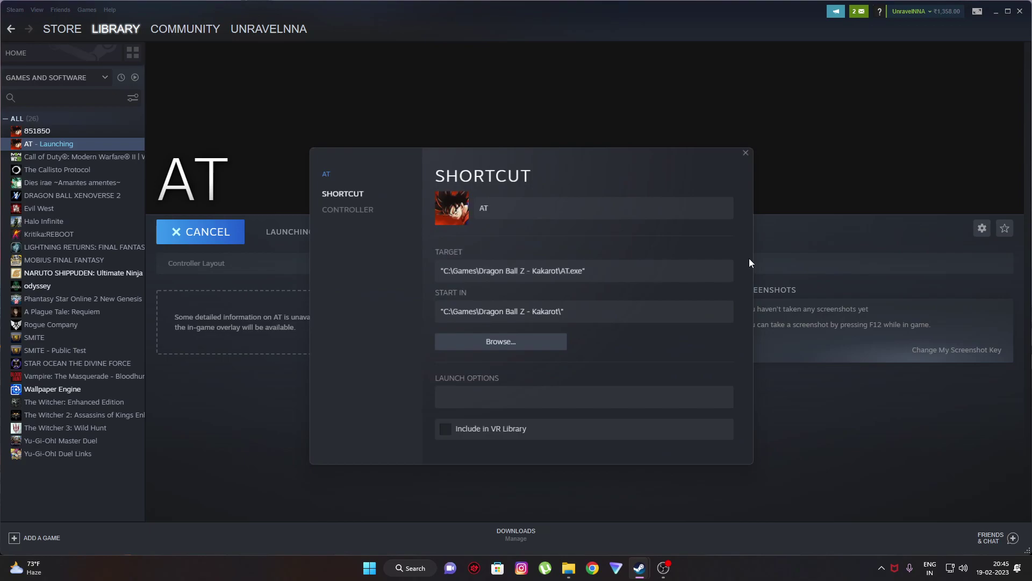
pyautogui.click(371, 208)
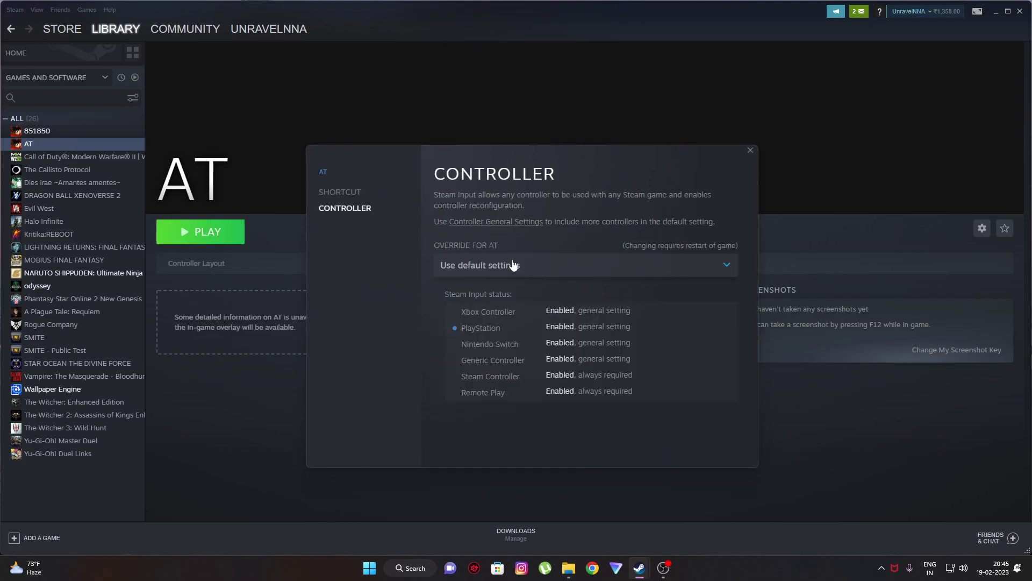
pyautogui.click(512, 265)
pyautogui.click(515, 340)
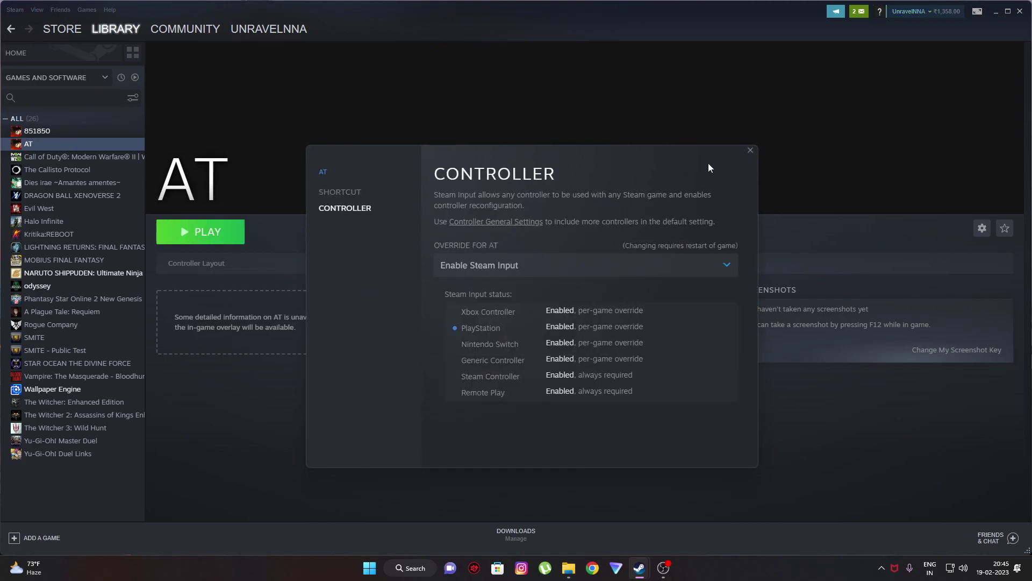
pyautogui.click(748, 152)
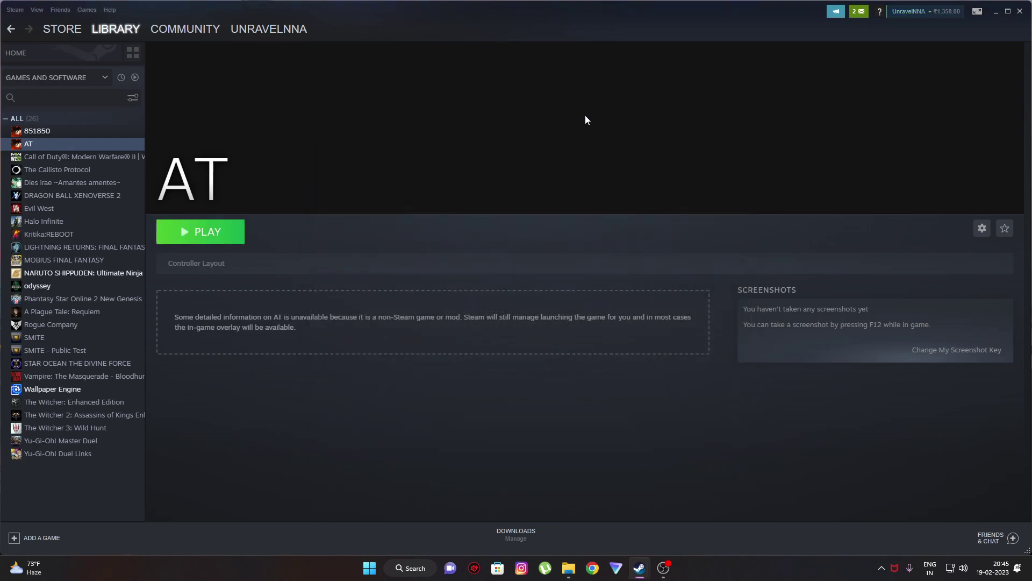
# - Turn on the Big Picture Overlay for controllers in Steam's In-Game settings
pyautogui.click(15, 10)
pyautogui.click(53, 71)
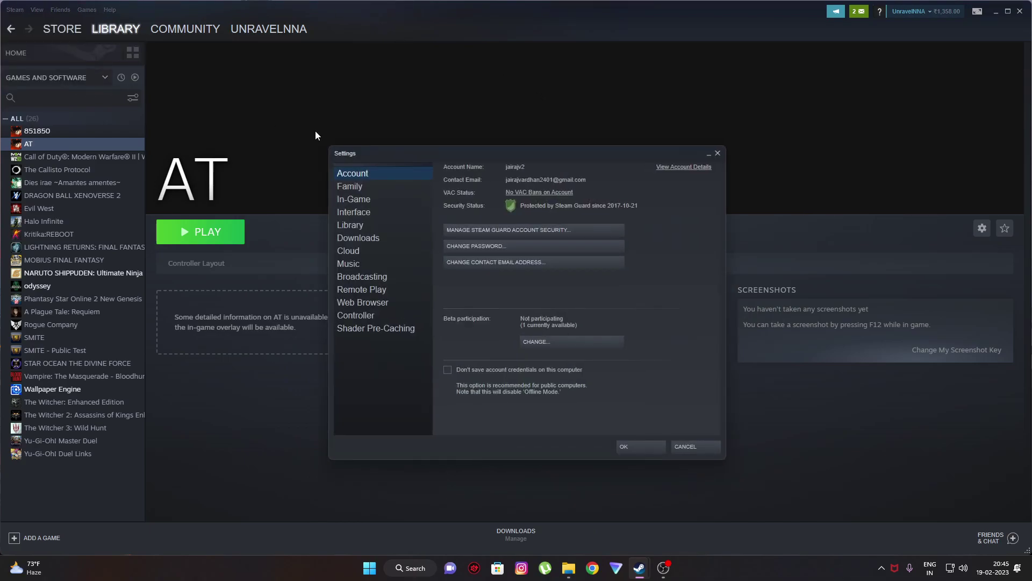
pyautogui.click(386, 199)
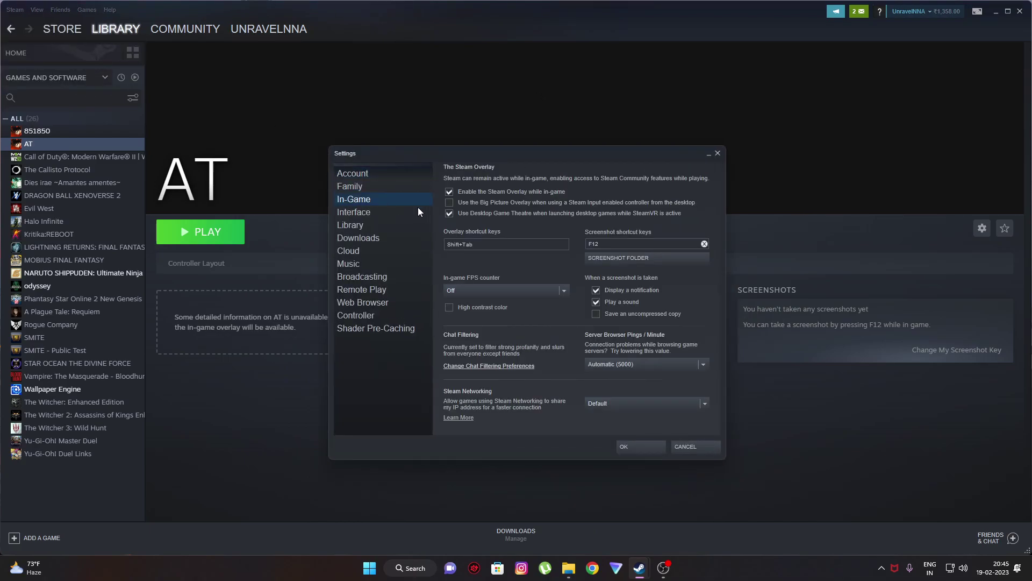
pyautogui.click(516, 202)
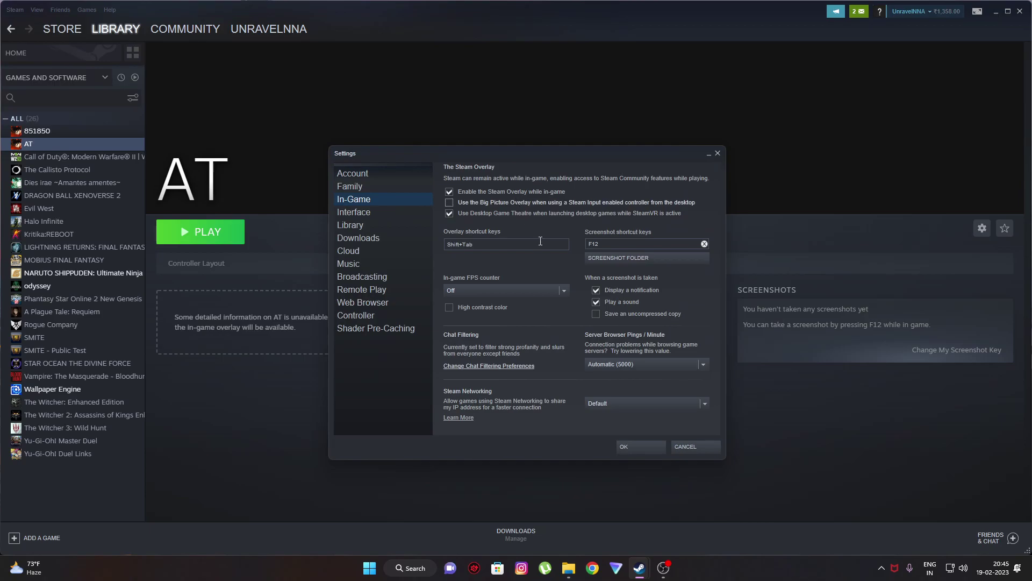
pyautogui.click(644, 450)
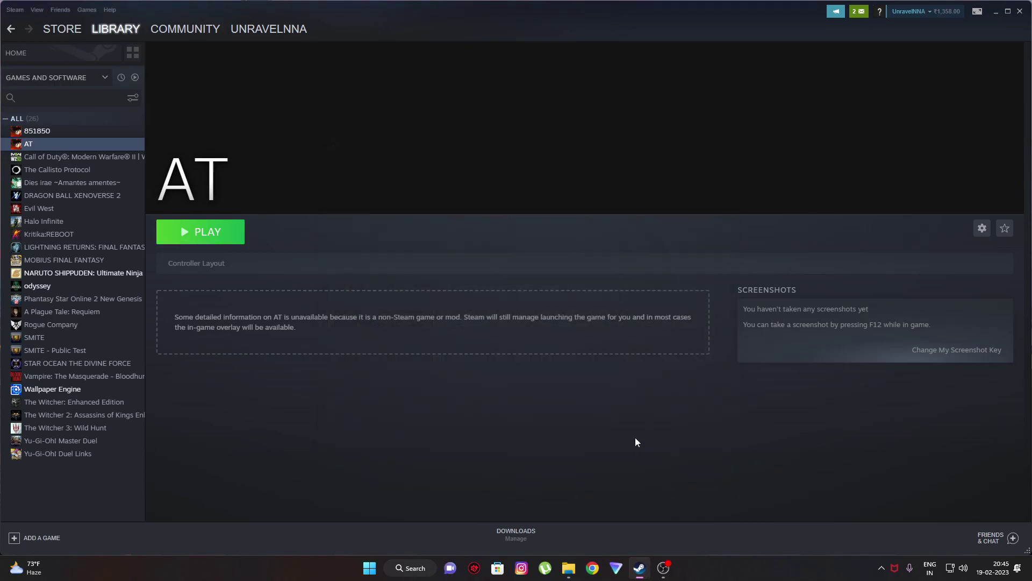
# - Search Google in Chrome for 'steam direct'
pyautogui.click(592, 567)
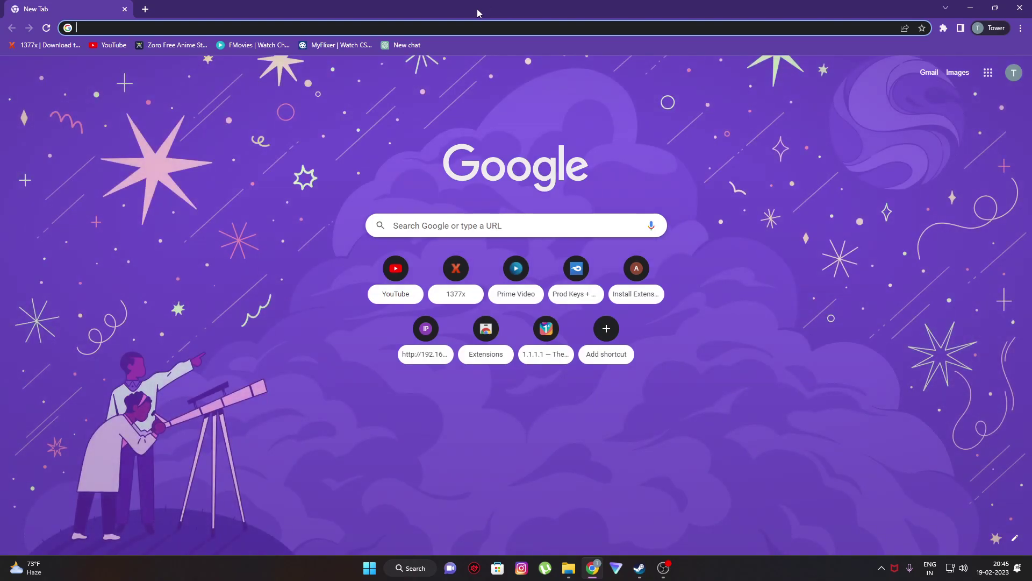
pyautogui.write('stea')
pyautogui.write('mdo')
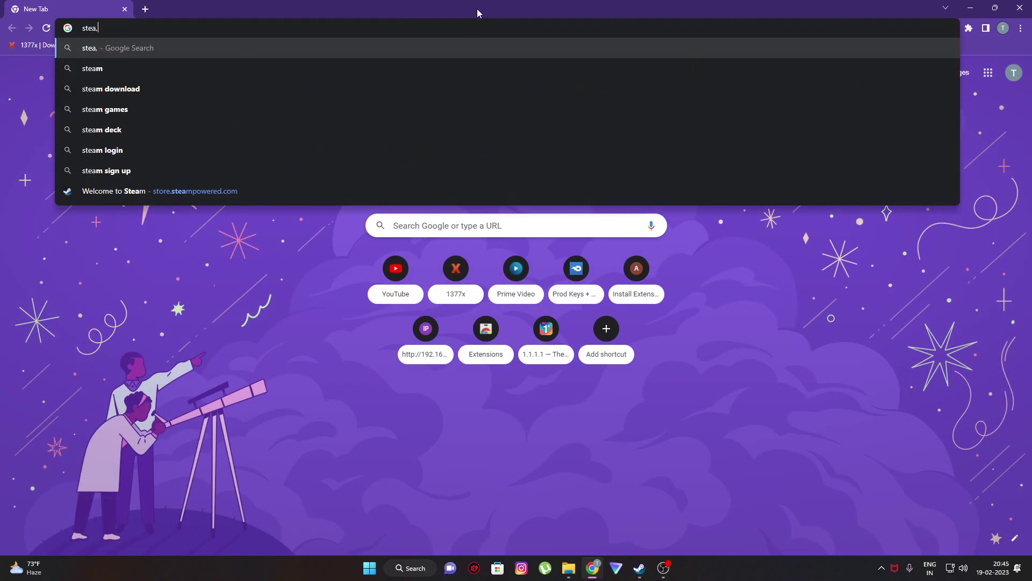
pyautogui.press('BackSpace')
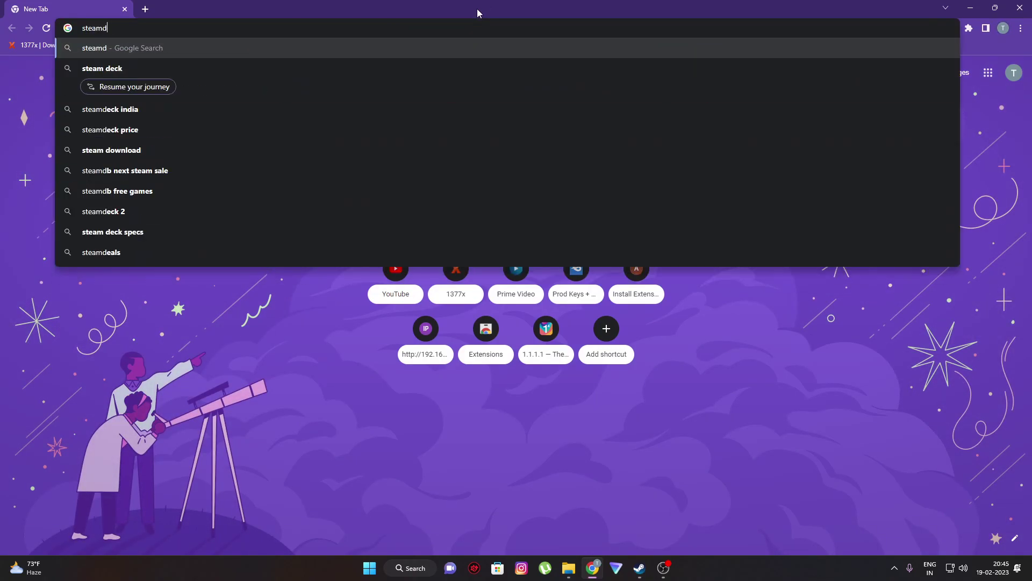
pyautogui.write('irecto')
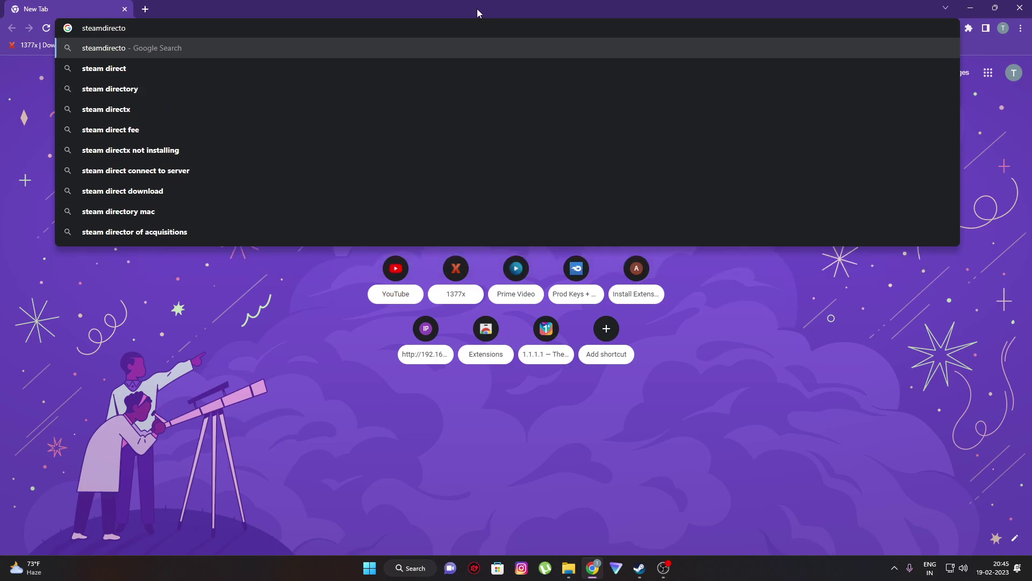
pyautogui.press('Down')
pyautogui.press('Return')
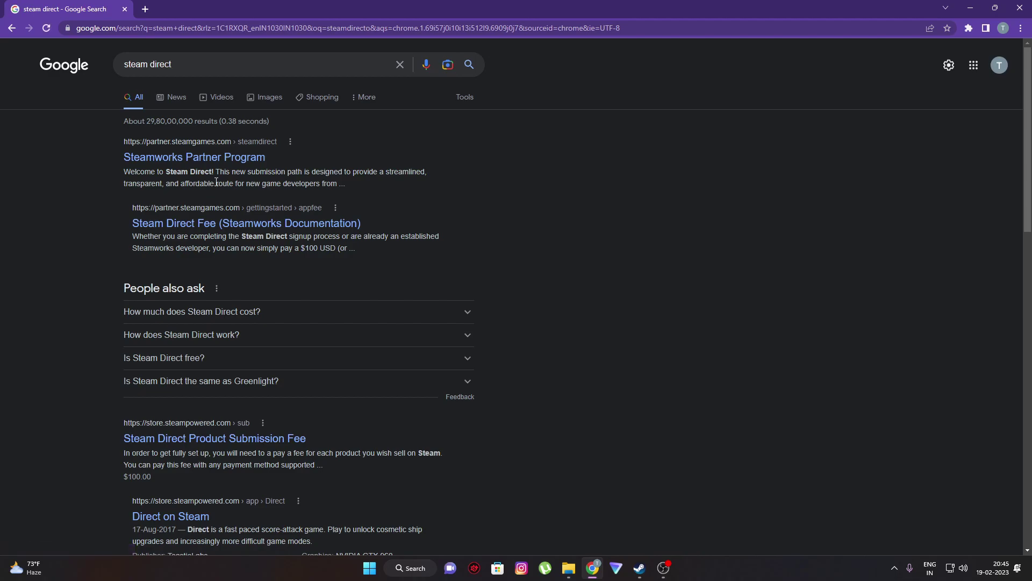
# - View the Steamworks Partner Program Steam Direct page, then return to the search results
pyautogui.scroll(-4, 288, 302)
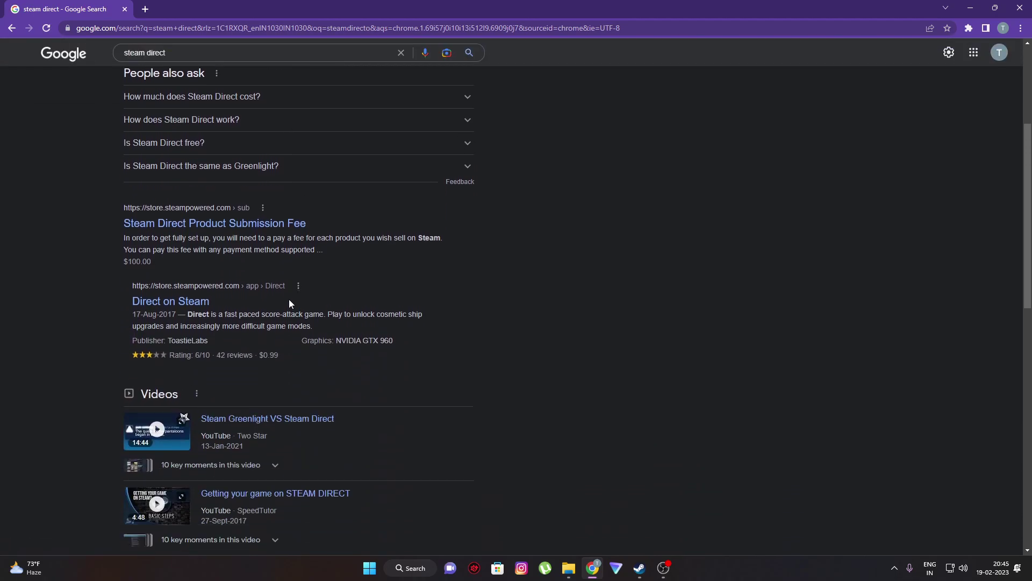
pyautogui.scroll(-4, 290, 302)
pyautogui.scroll(-3, 291, 305)
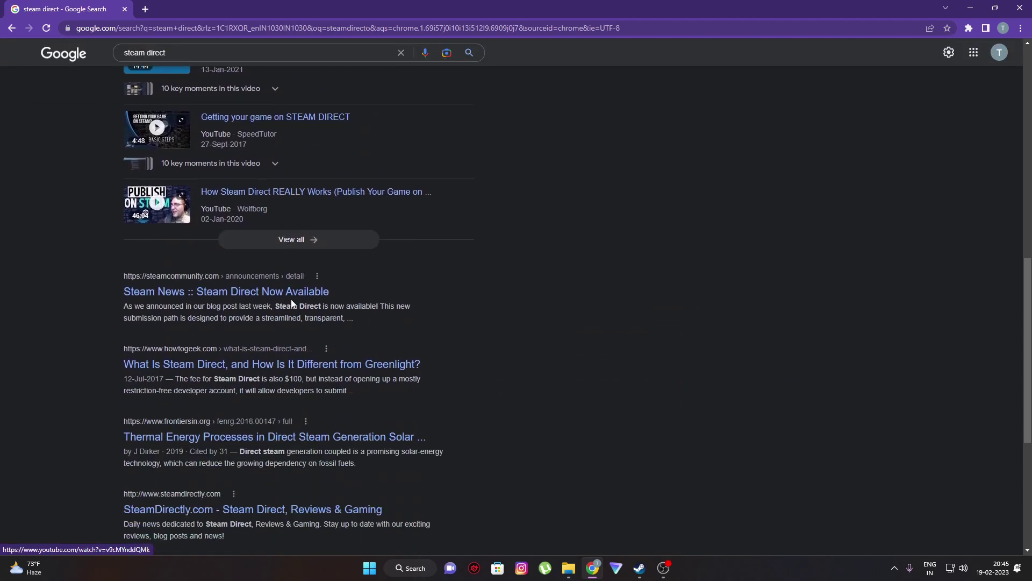
pyautogui.scroll(11, 292, 299)
pyautogui.click(229, 169)
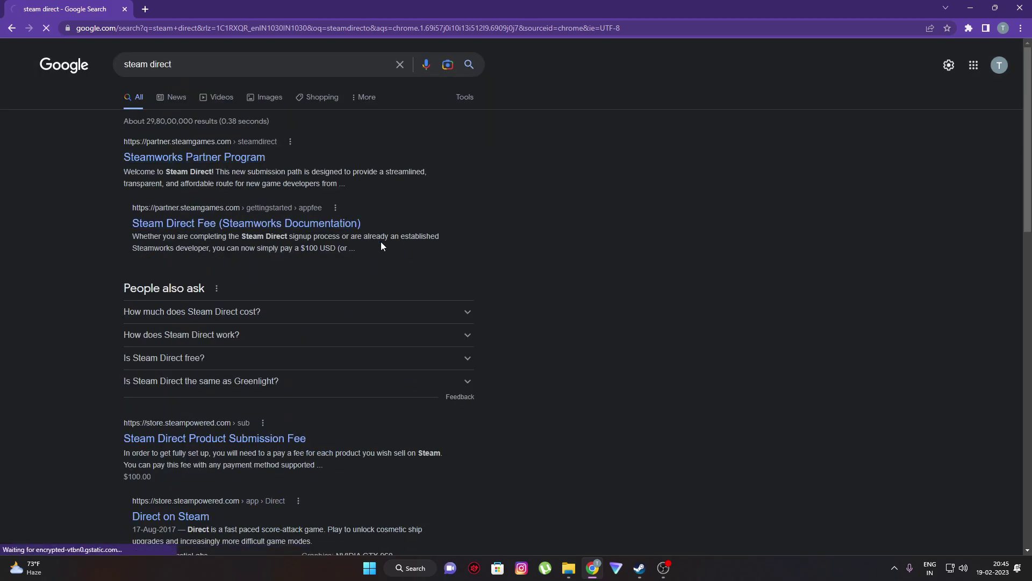
pyautogui.click(12, 28)
pyautogui.click(222, 61)
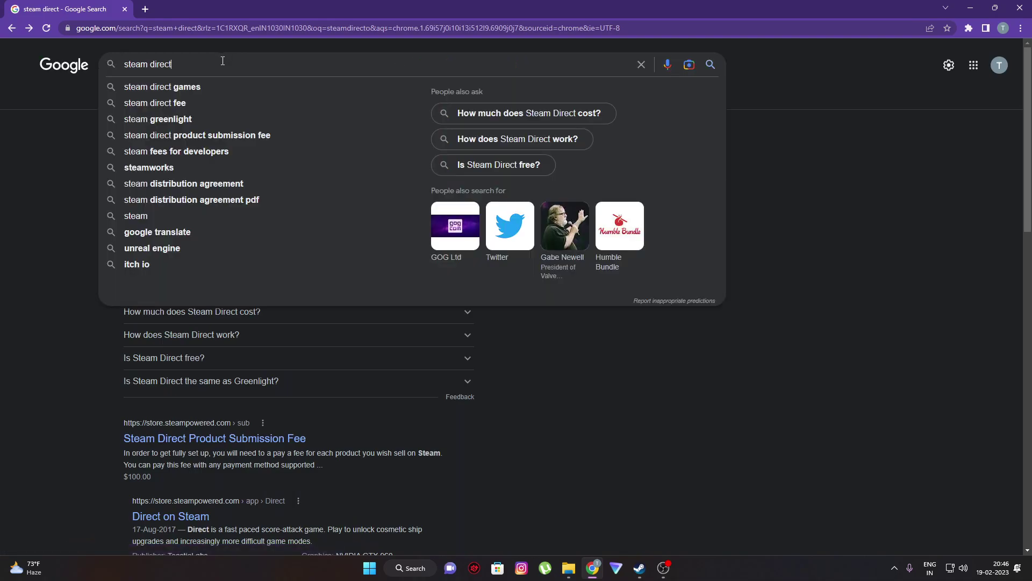
pyautogui.hotkey('alt', 'Tab')
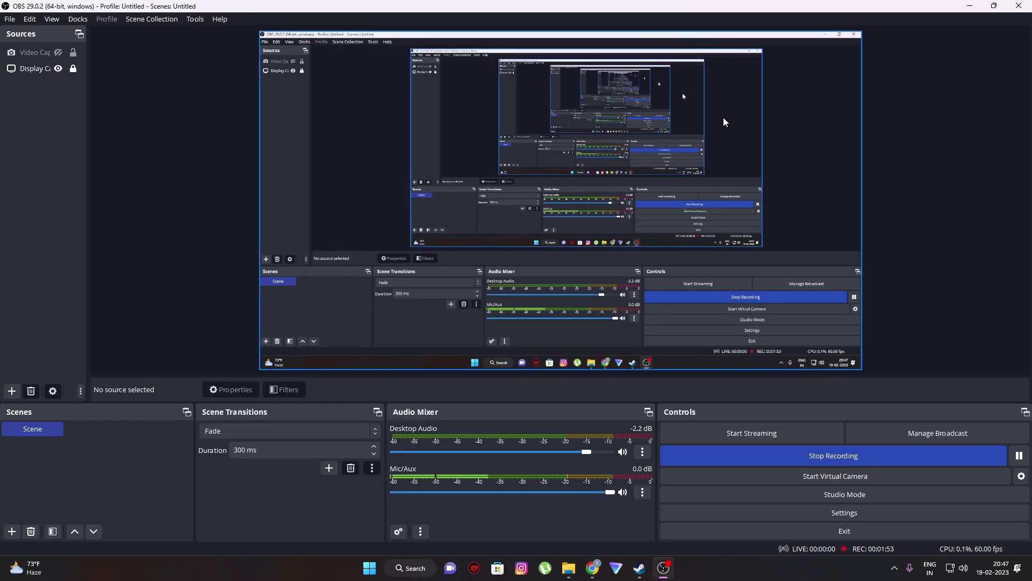
# - Search SteamDB for 'Kakarot' and open the DRAGON BALL Z: KAKAROT page showing App ID 851850
pyautogui.click(598, 571)
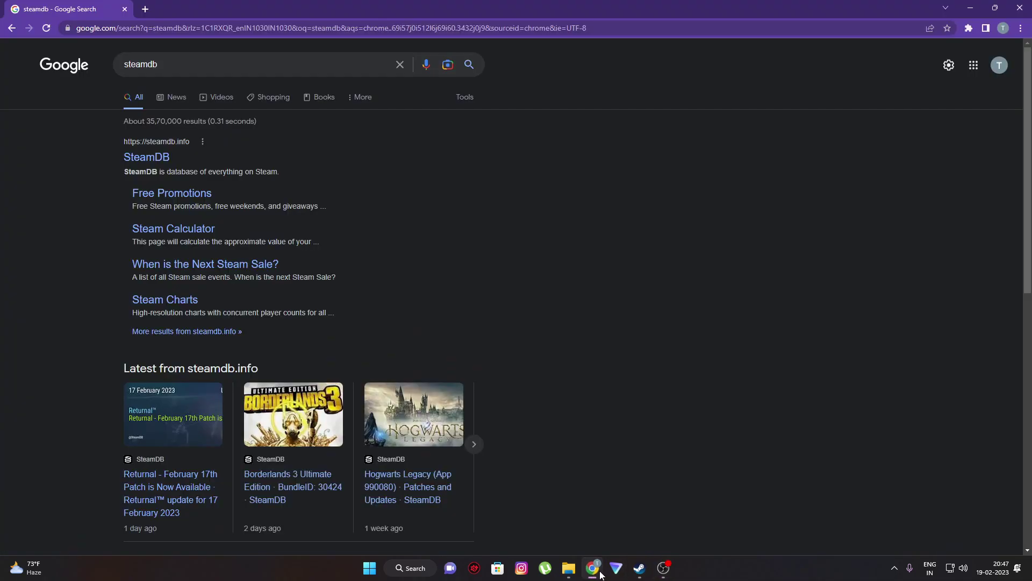
pyautogui.click(141, 164)
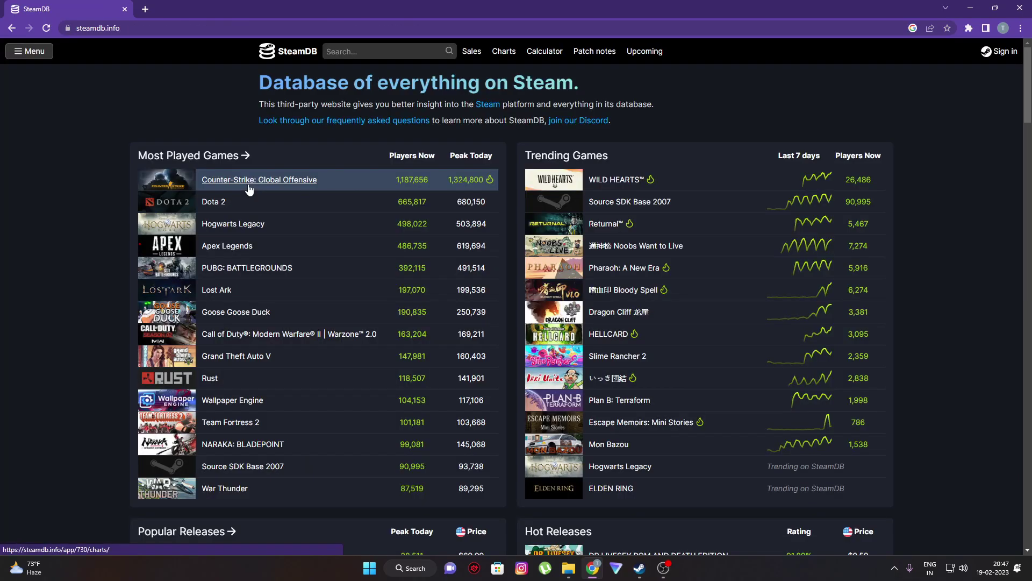
pyautogui.click(340, 51)
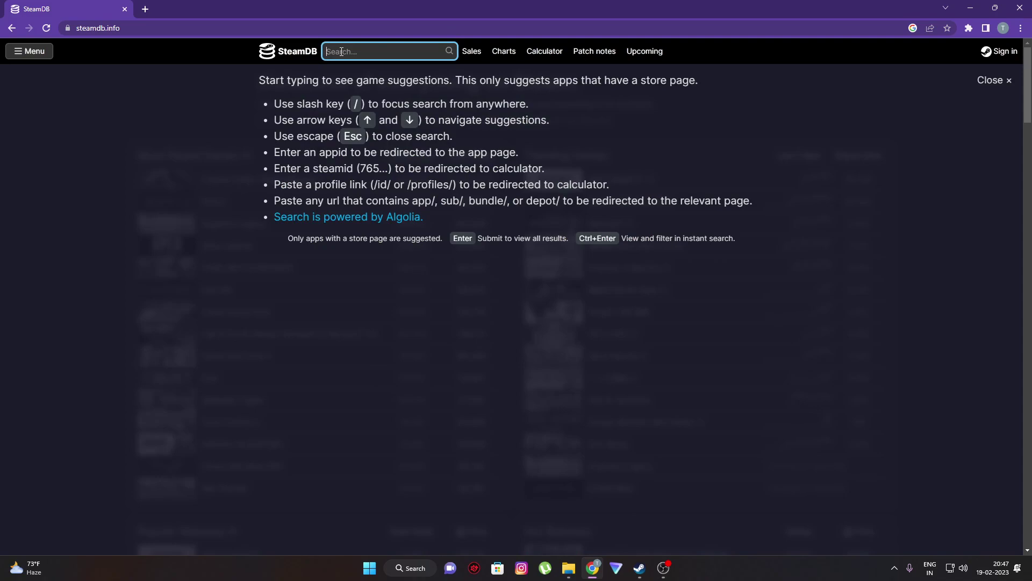
pyautogui.write('K')
pyautogui.press('BackSpace')
pyautogui.press('BackSpace')
pyautogui.write('karot')
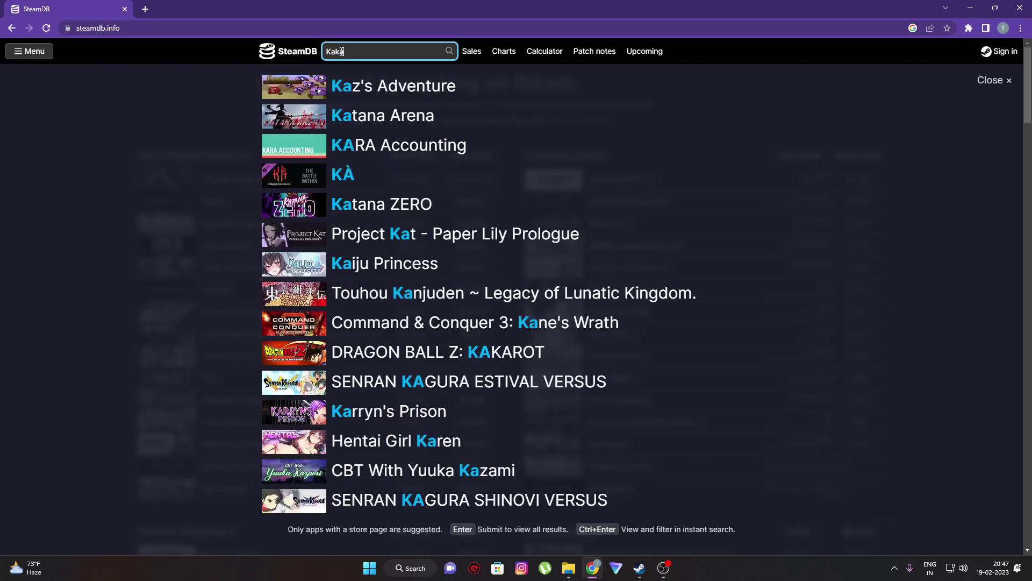
pyautogui.click(379, 84)
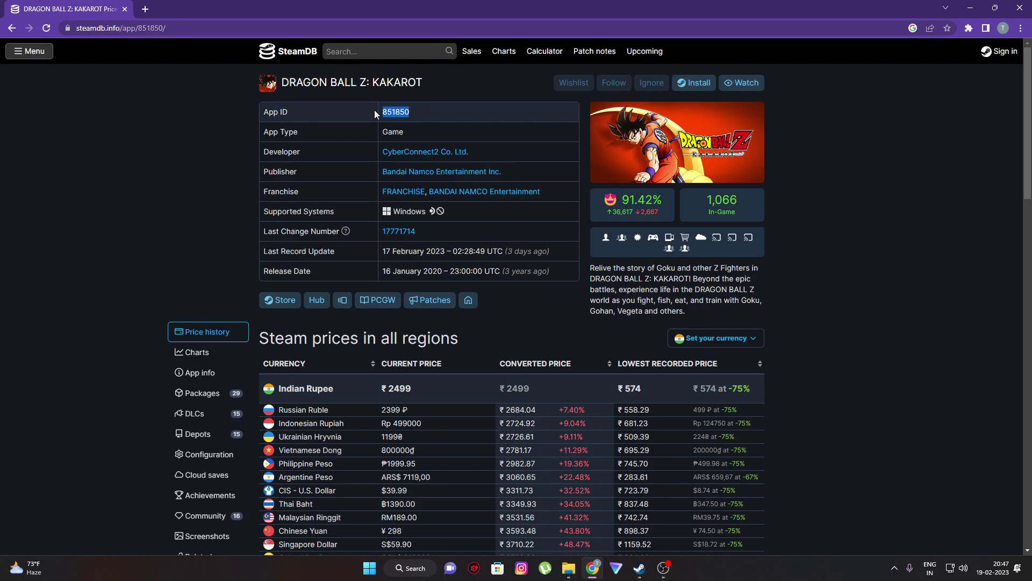
# - Rename AT.exe to 851850.exe by pasting the App ID, then return to Steam
pyautogui.click(568, 565)
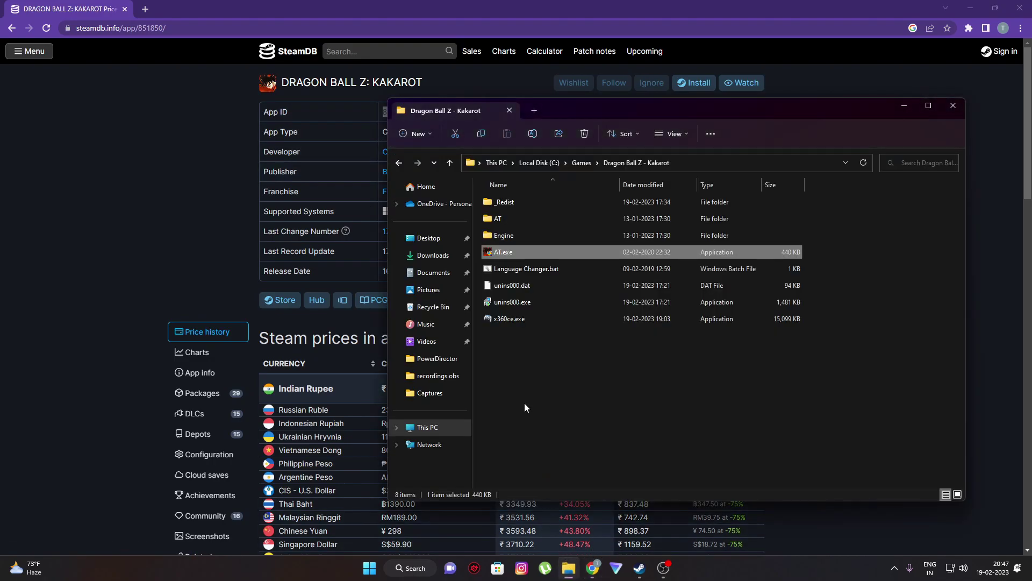
pyautogui.rightClick(505, 252)
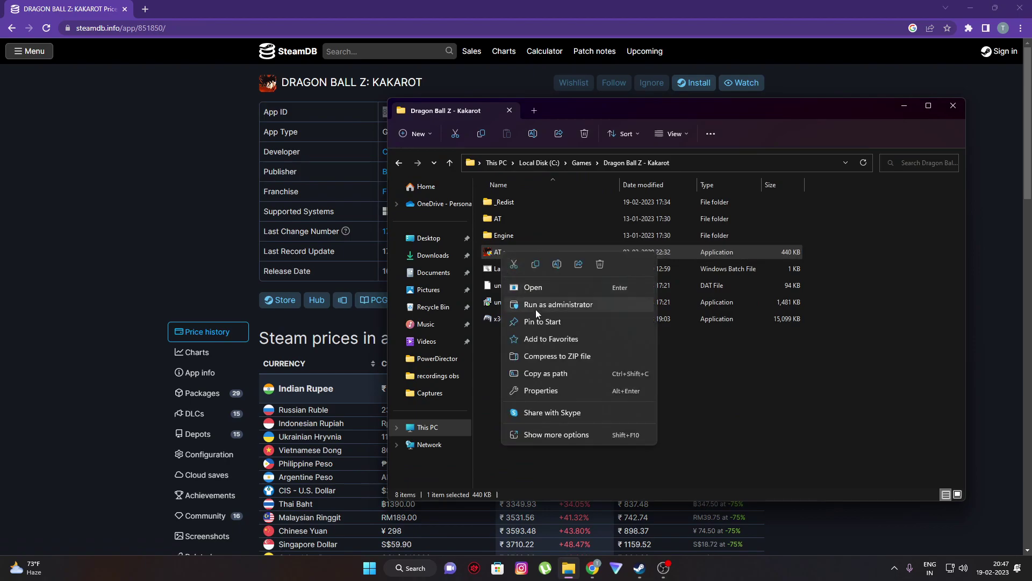
pyautogui.click(557, 264)
pyautogui.hotkey('ctrl', 'v')
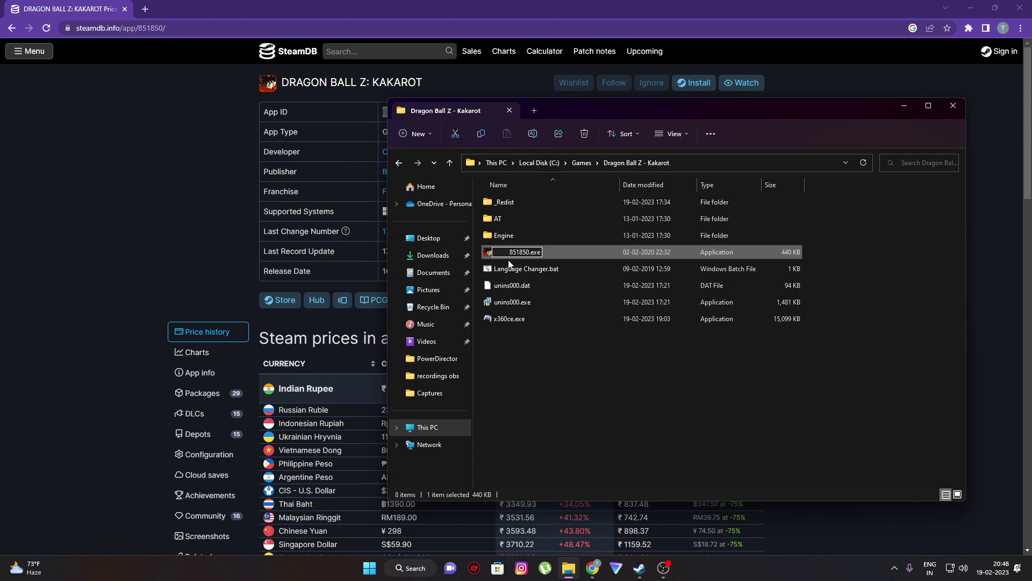
pyautogui.press('Return')
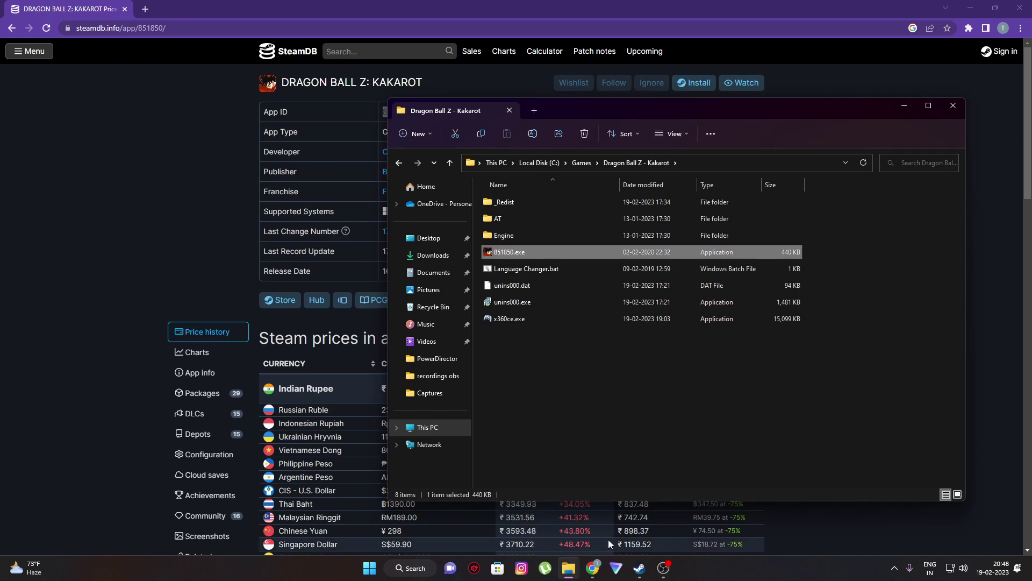
pyautogui.hotkey('alt', 'Tab')
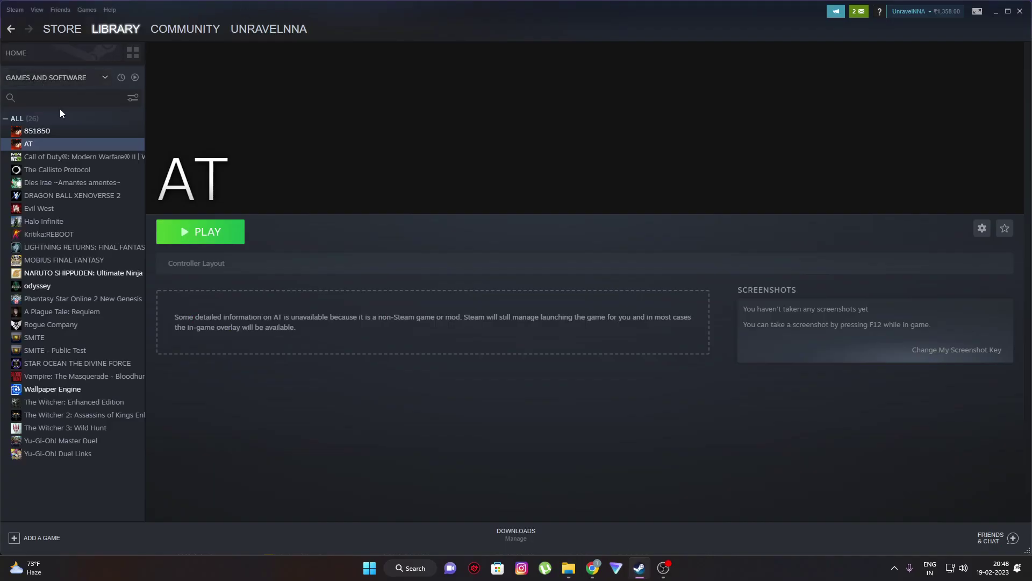
# - Point the AT shortcut's properties at 851850.exe as its executable
pyautogui.rightClick(36, 143)
pyautogui.moveTo(62, 182)
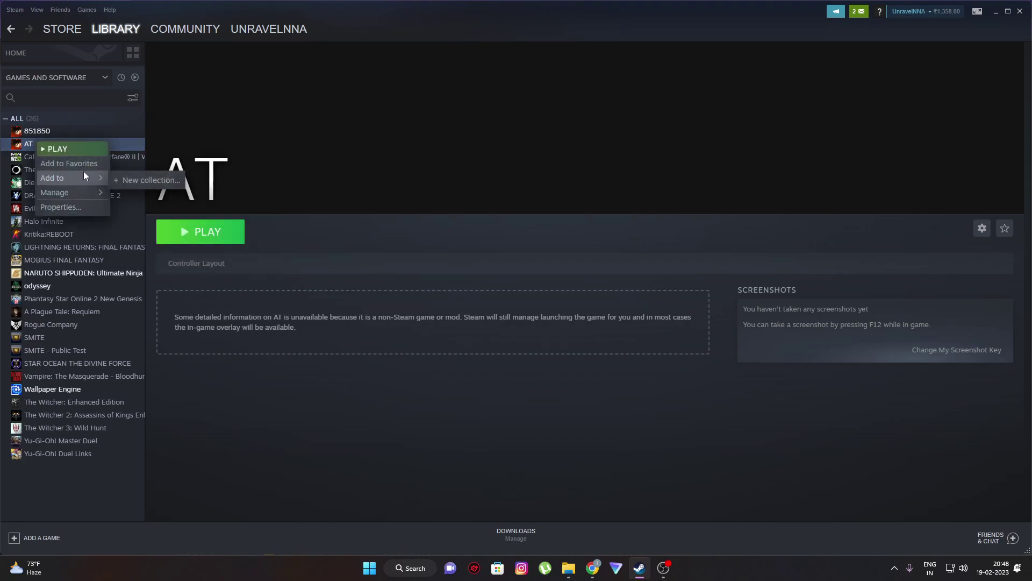
pyautogui.click(83, 209)
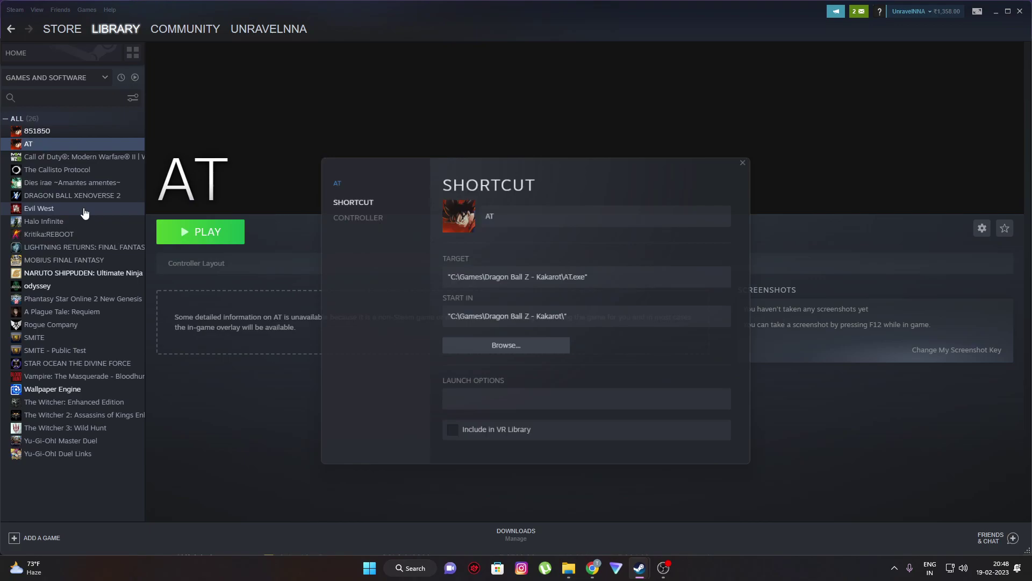
pyautogui.click(539, 348)
pyautogui.click(388, 260)
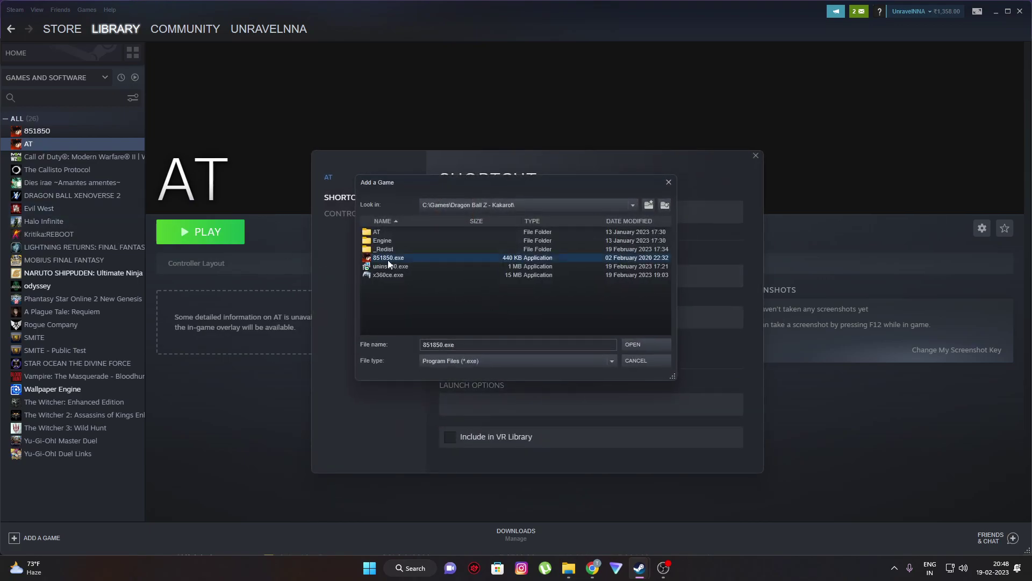
pyautogui.click(633, 348)
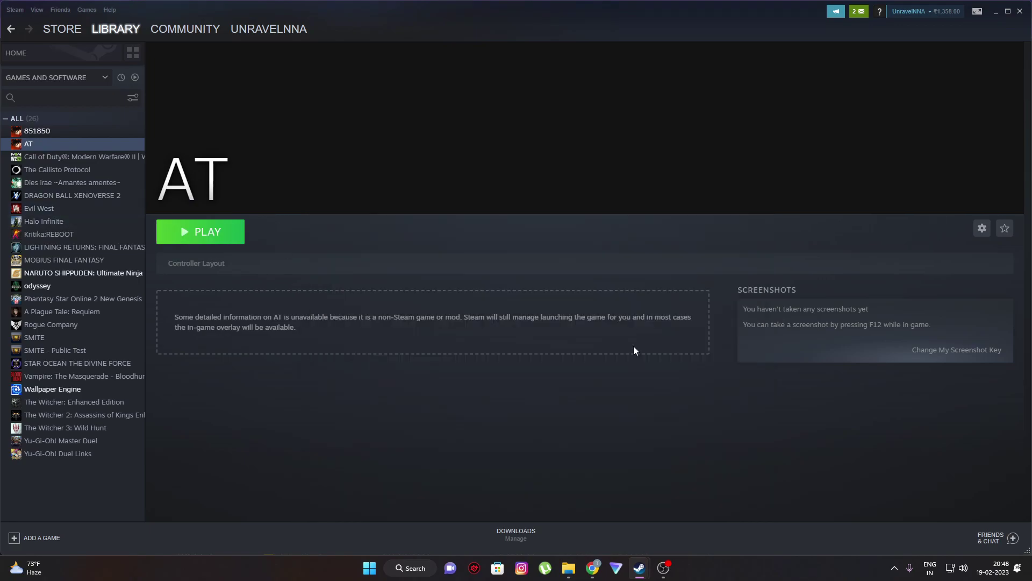
# - Open the 851850 entry's library page and bring up its Manage options
pyautogui.rightClick(48, 144)
pyautogui.click(35, 145)
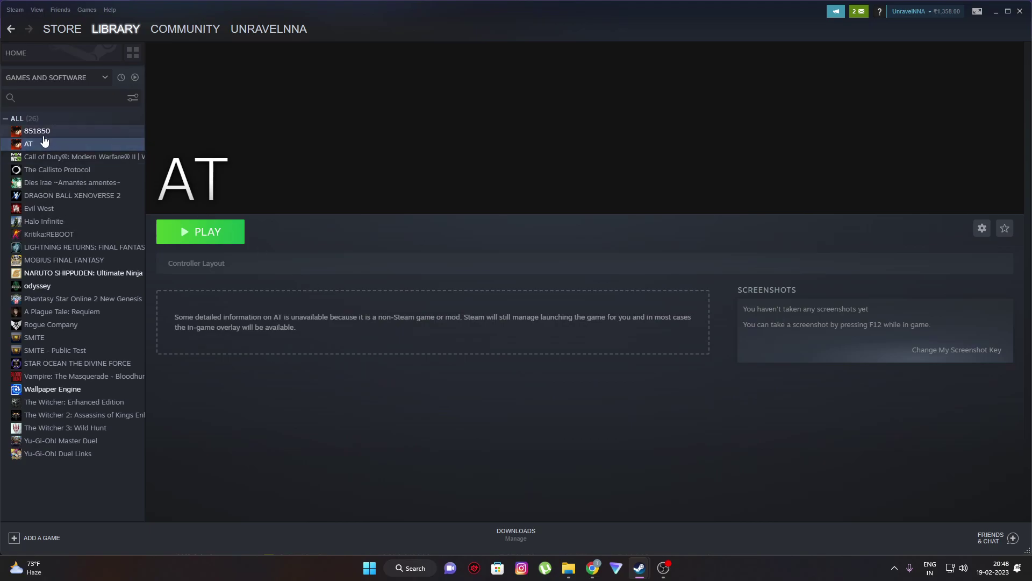
pyautogui.click(39, 136)
pyautogui.rightClick(39, 136)
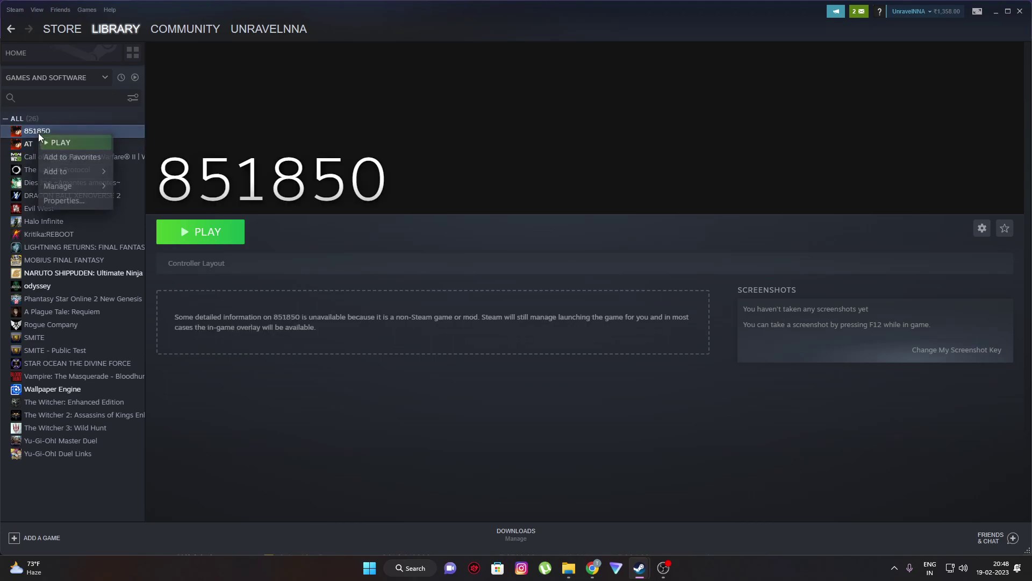
pyautogui.moveTo(67, 183)
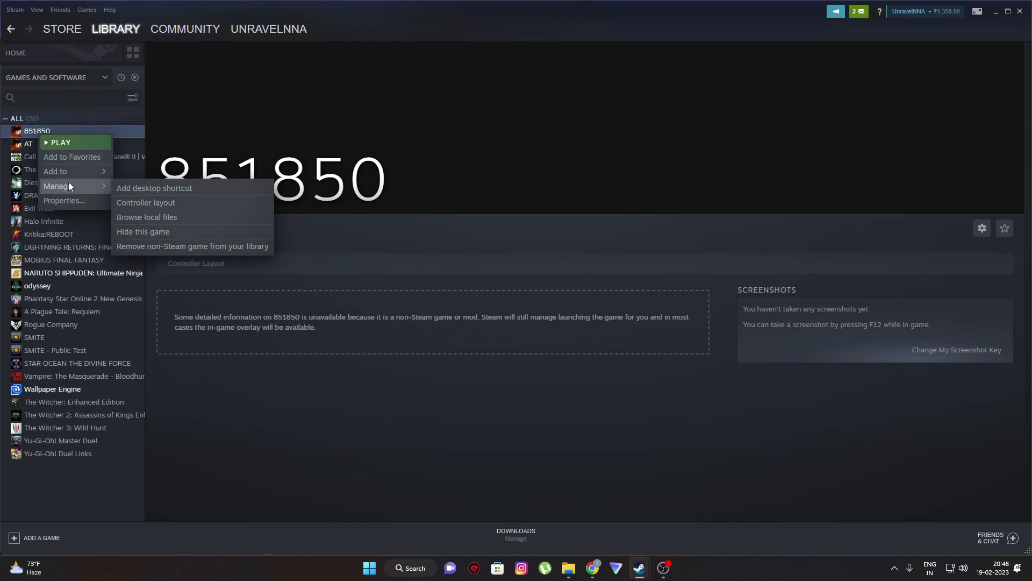
# - Remove both the 851850 and AT non-Steam entries from the library
pyautogui.click(174, 245)
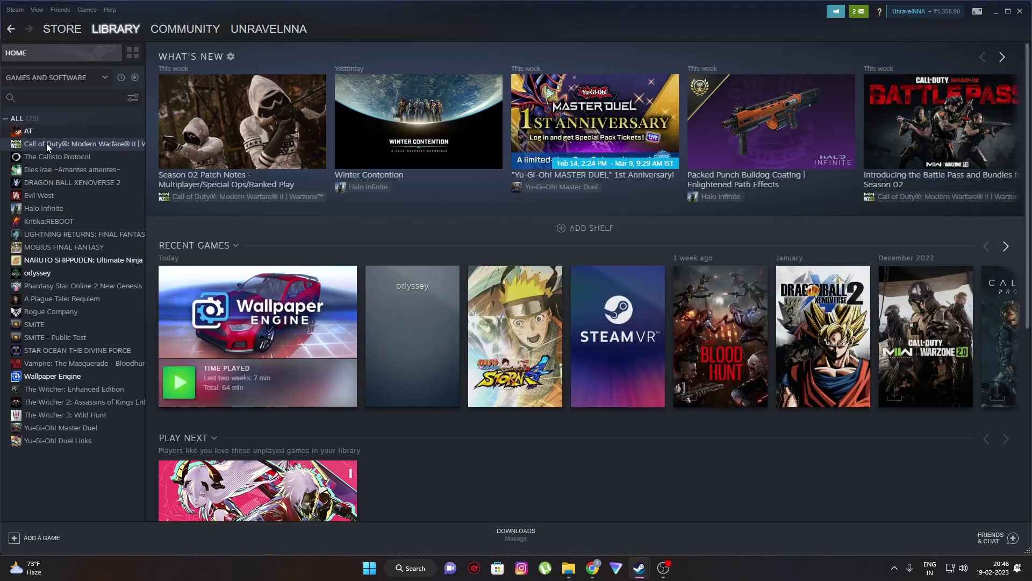
pyautogui.rightClick(46, 142)
pyautogui.rightClick(42, 134)
pyautogui.moveTo(98, 187)
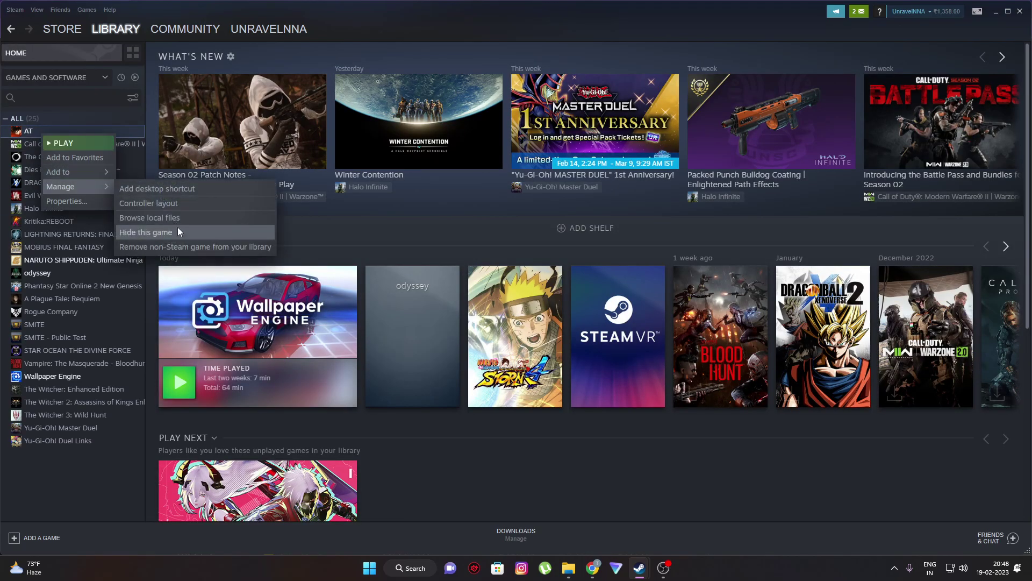
pyautogui.click(183, 250)
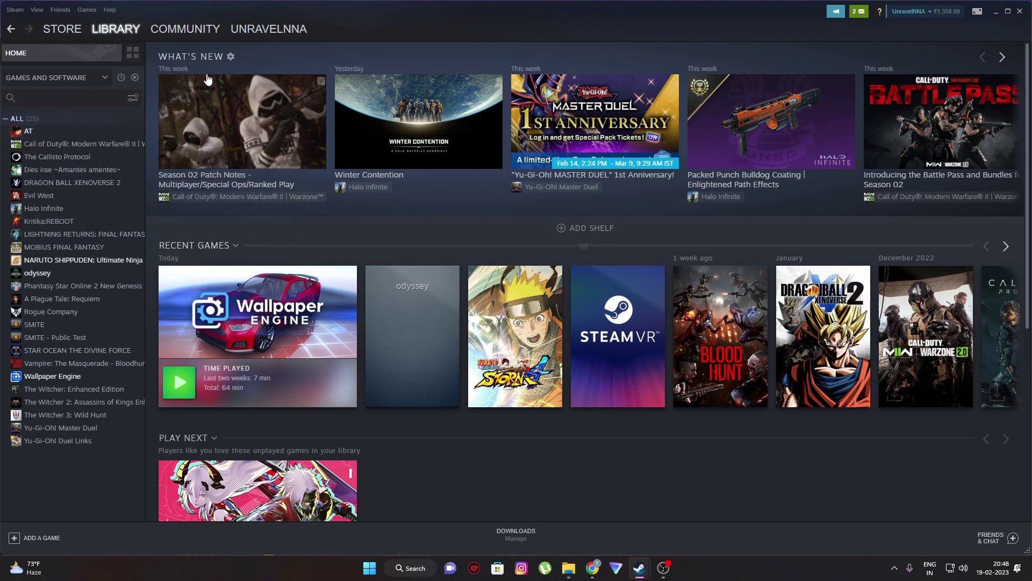
# - Add 851850.exe from the Kakarot folder as a non-Steam game and open its page
pyautogui.click(86, 10)
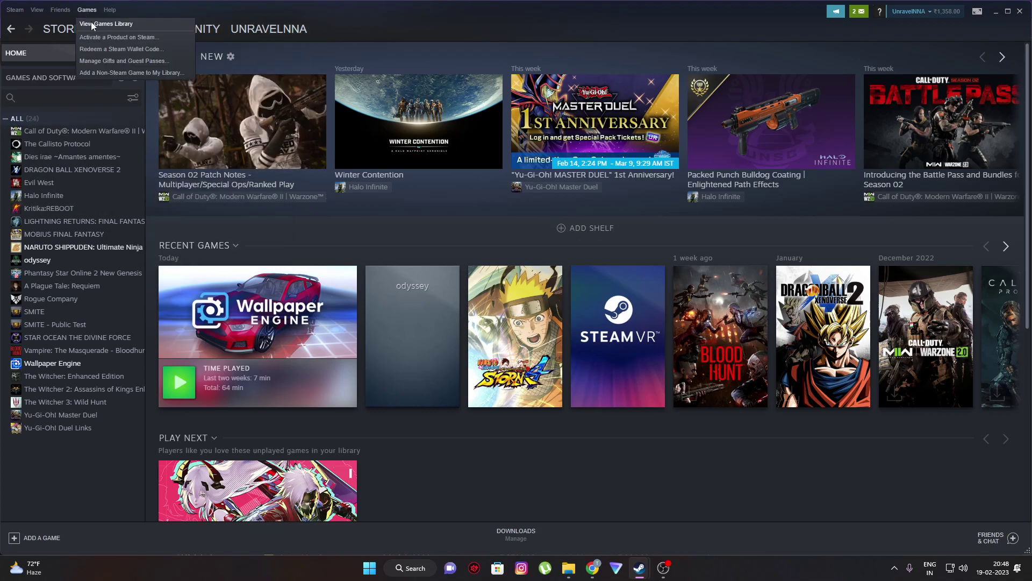
pyautogui.click(105, 73)
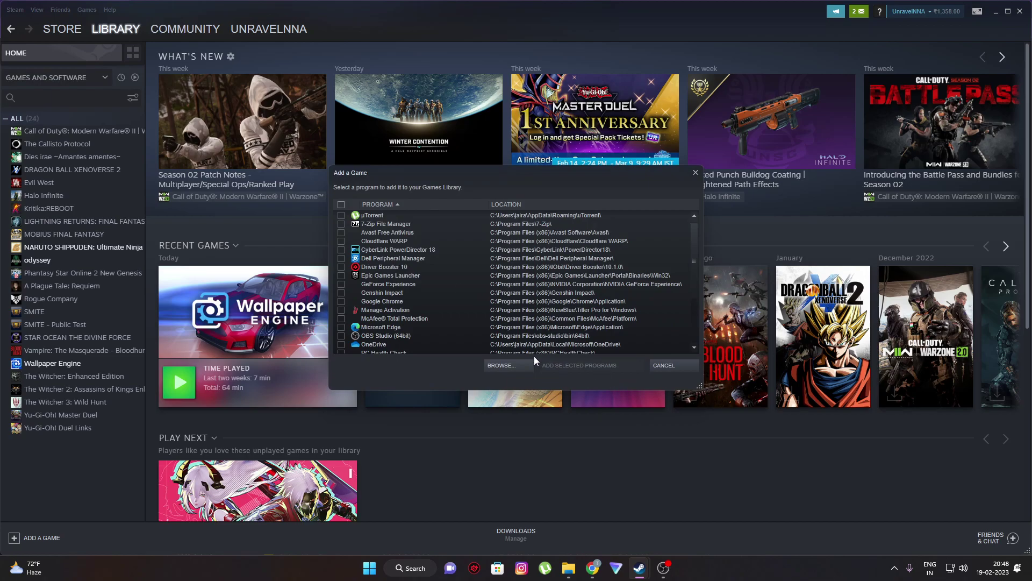
pyautogui.click(506, 366)
pyautogui.click(371, 201)
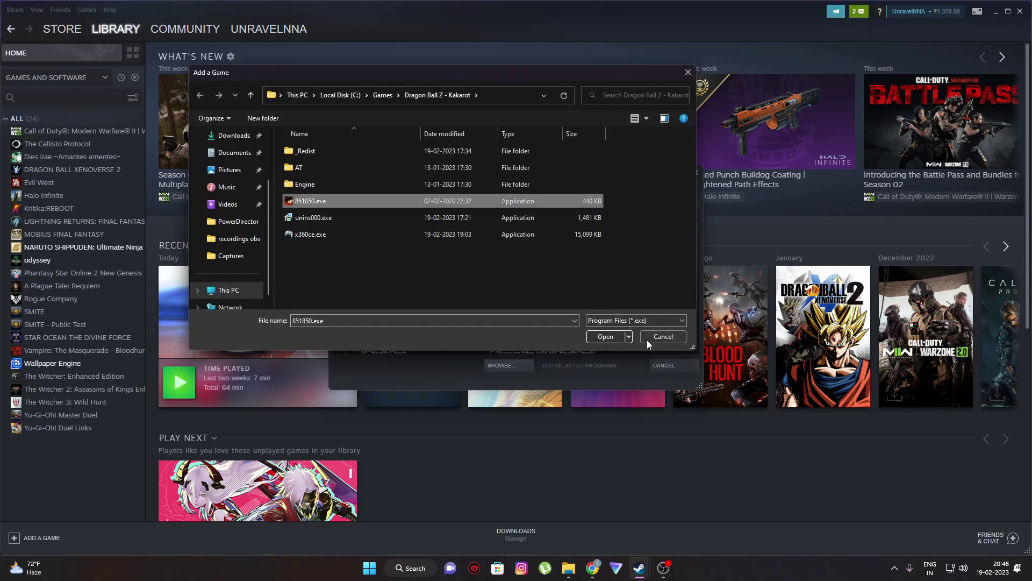
pyautogui.click(606, 336)
pyautogui.click(559, 363)
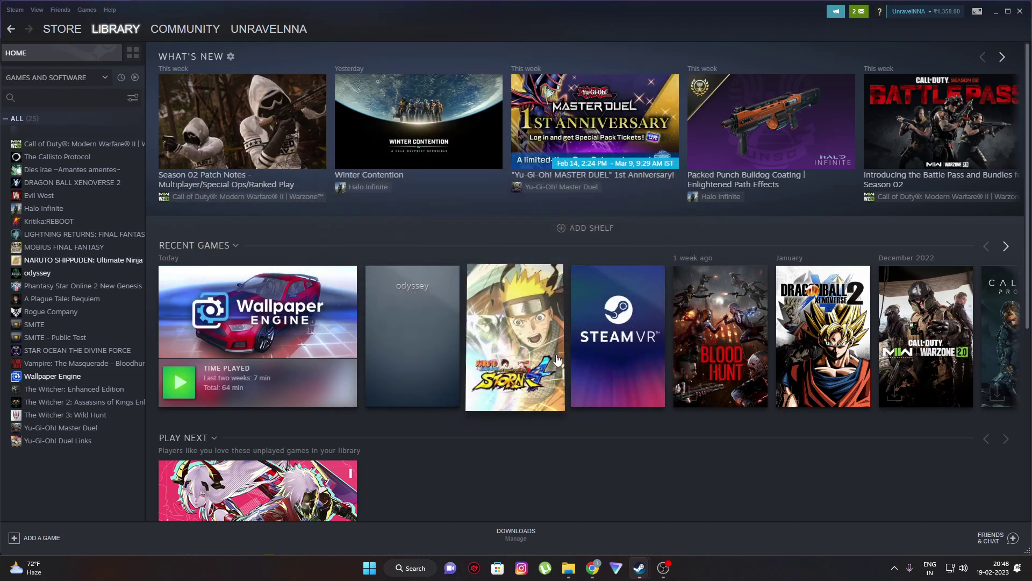
pyautogui.click(88, 133)
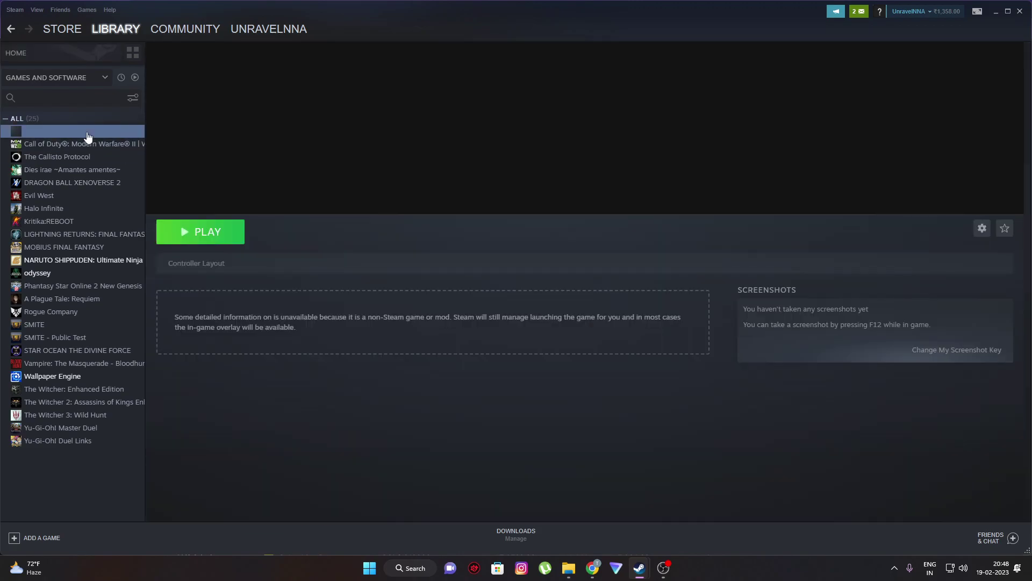
# - Press PLAY on the 851850 entry to launch Dragon Ball Z: Kakarot
pyautogui.click(195, 233)
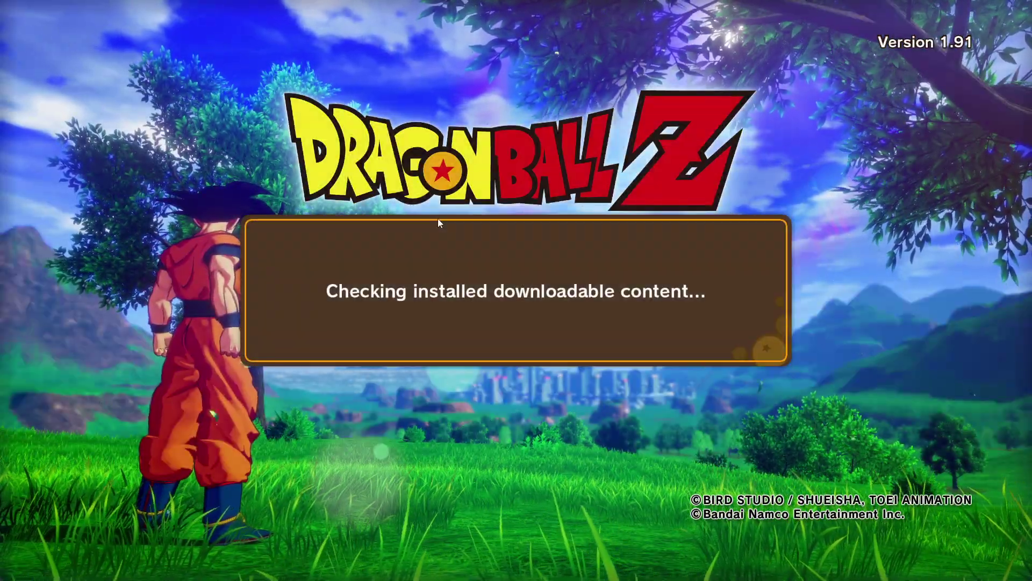
# - Close the running Dragon Ball Z Kakarot window, then bring OBS and the SteamDB page forward
pyautogui.press('super')
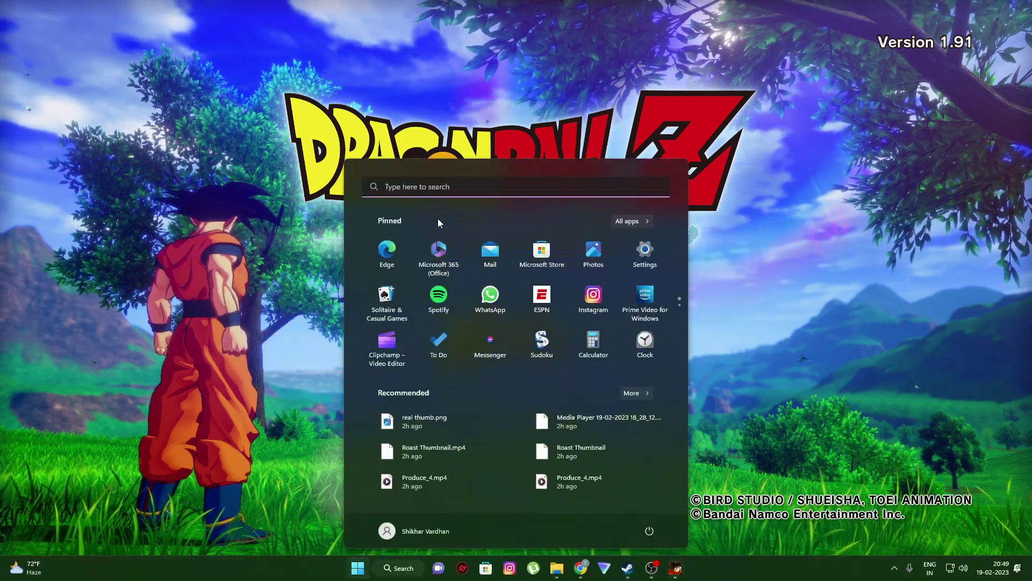
pyautogui.rightClick(675, 568)
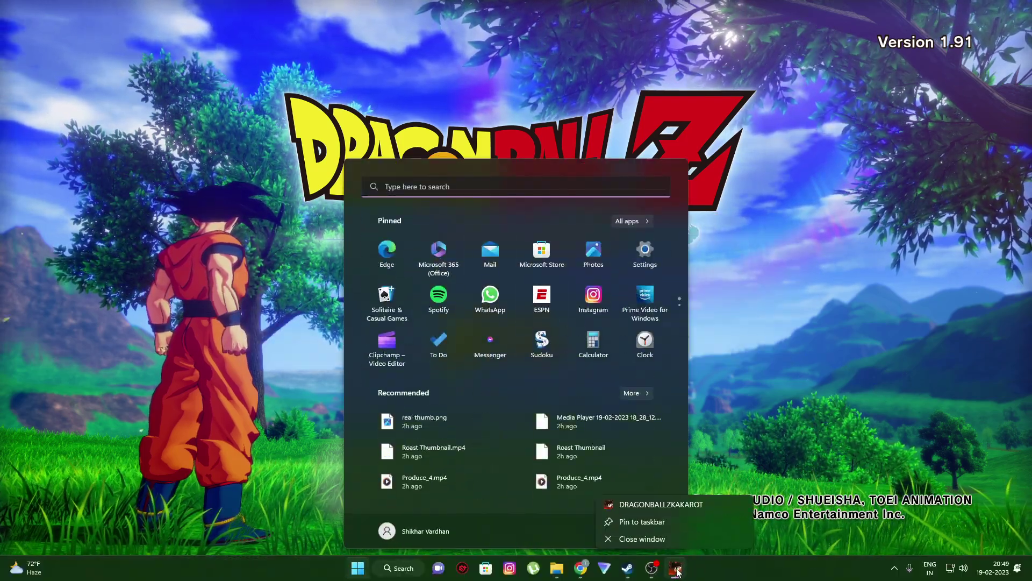
pyautogui.click(670, 541)
pyautogui.click(665, 570)
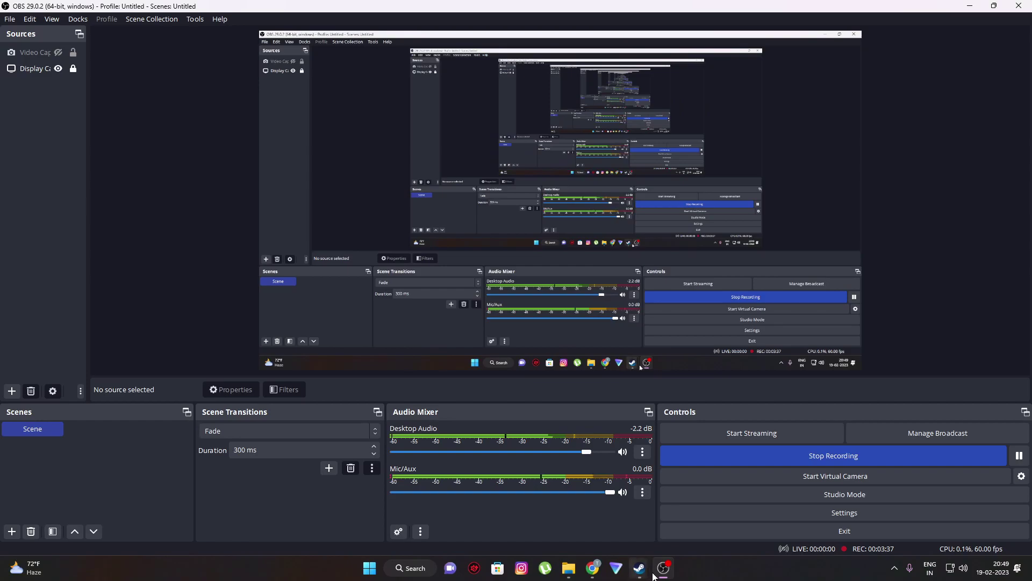
pyautogui.click(593, 569)
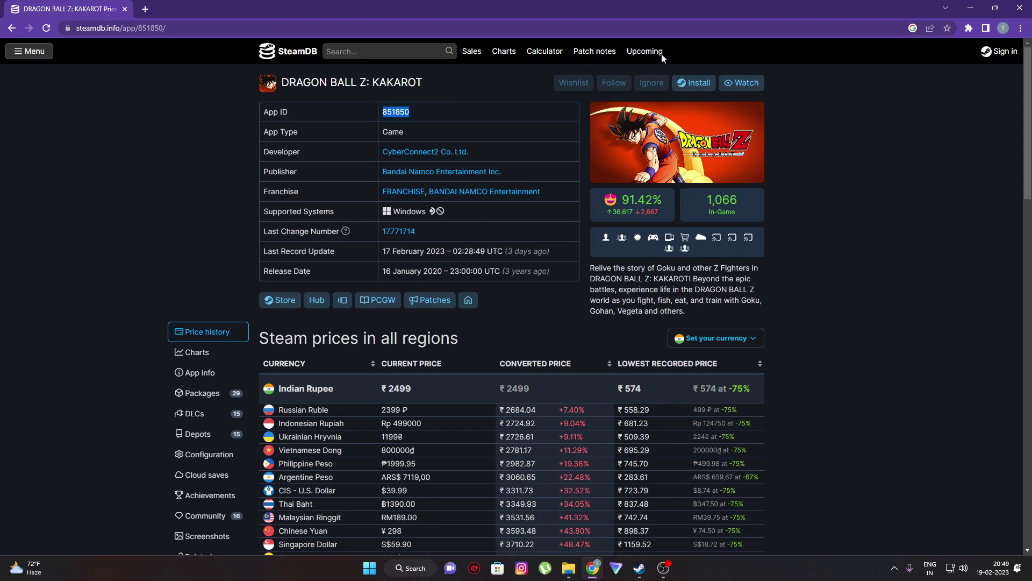
# - Minimise the Chrome window with the SteamDB page to reveal OBS Studio
pyautogui.click(970, 7)
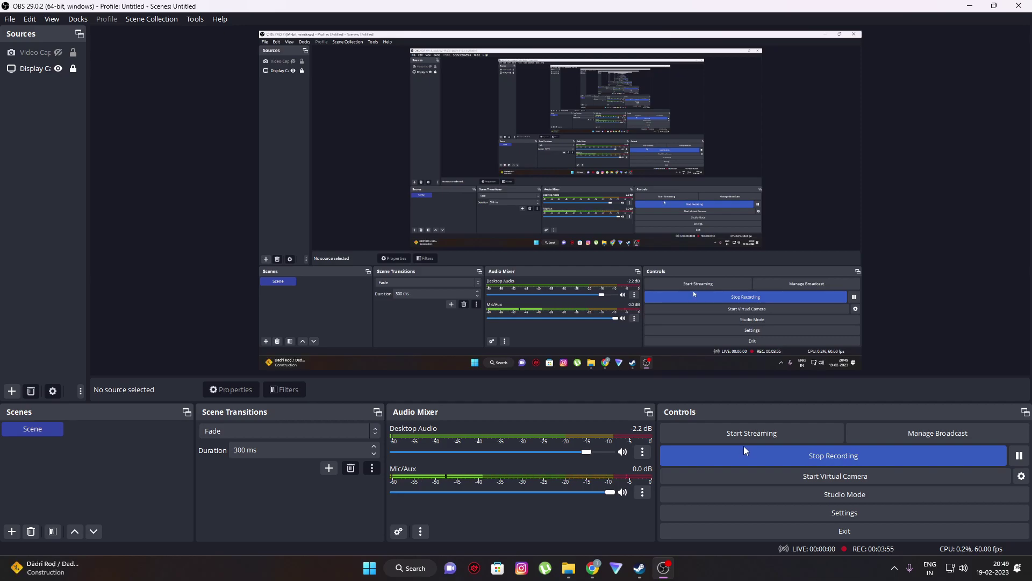
# - Minimise OBS, then open the options list on the new non-Steam game's library page
pyautogui.click(965, 6)
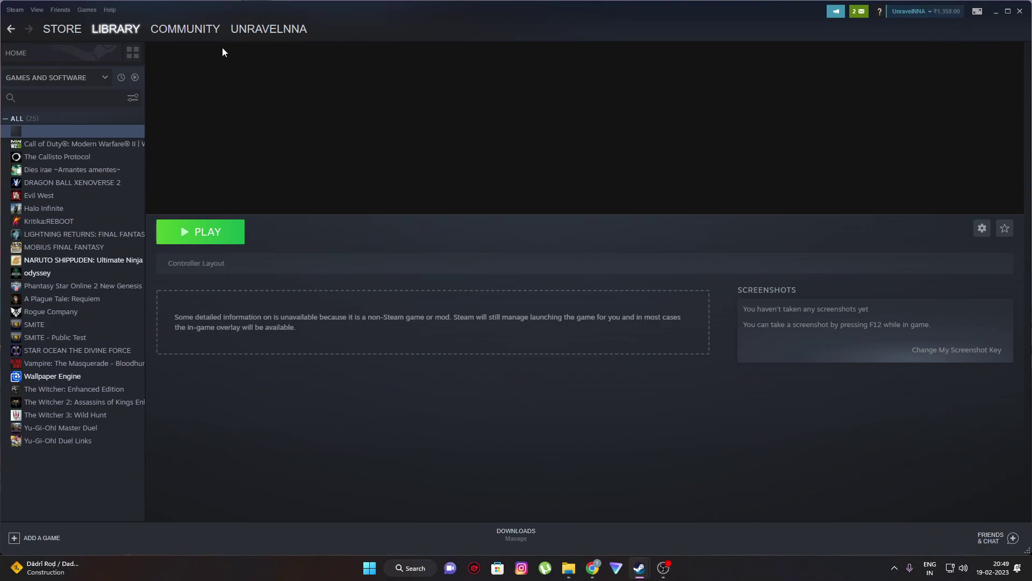
pyautogui.rightClick(51, 128)
pyautogui.moveTo(60, 160)
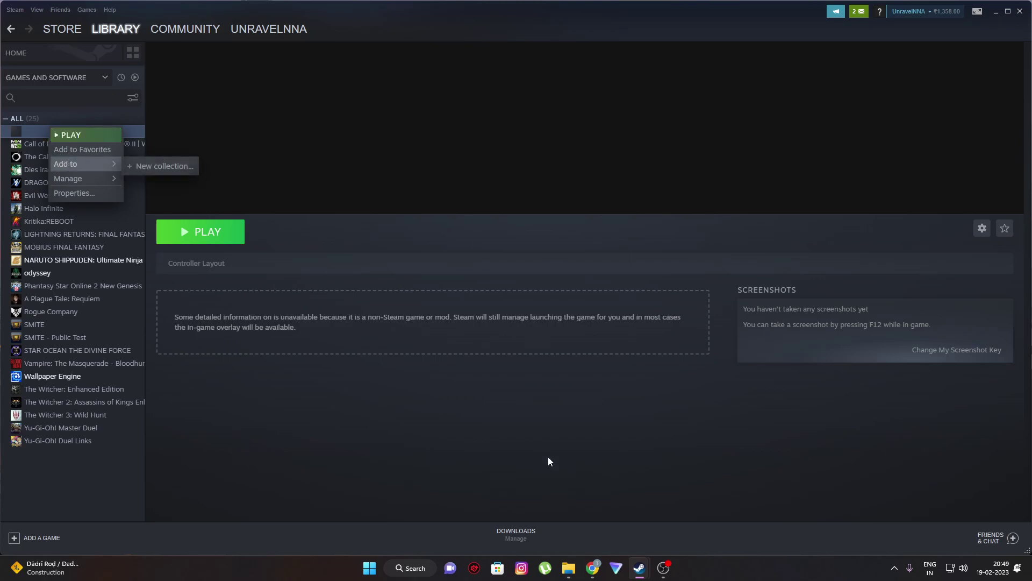
pyautogui.click(981, 228)
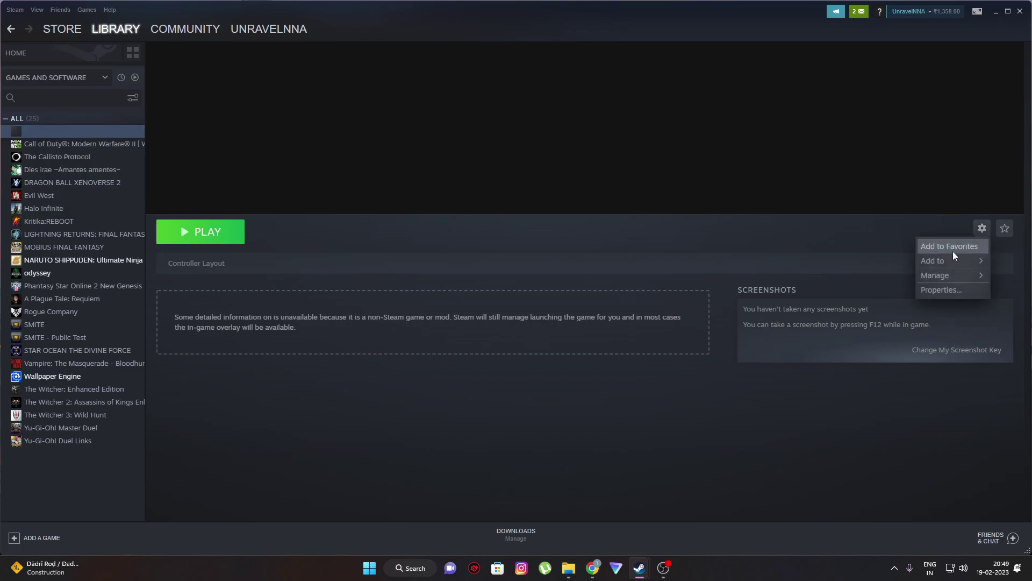